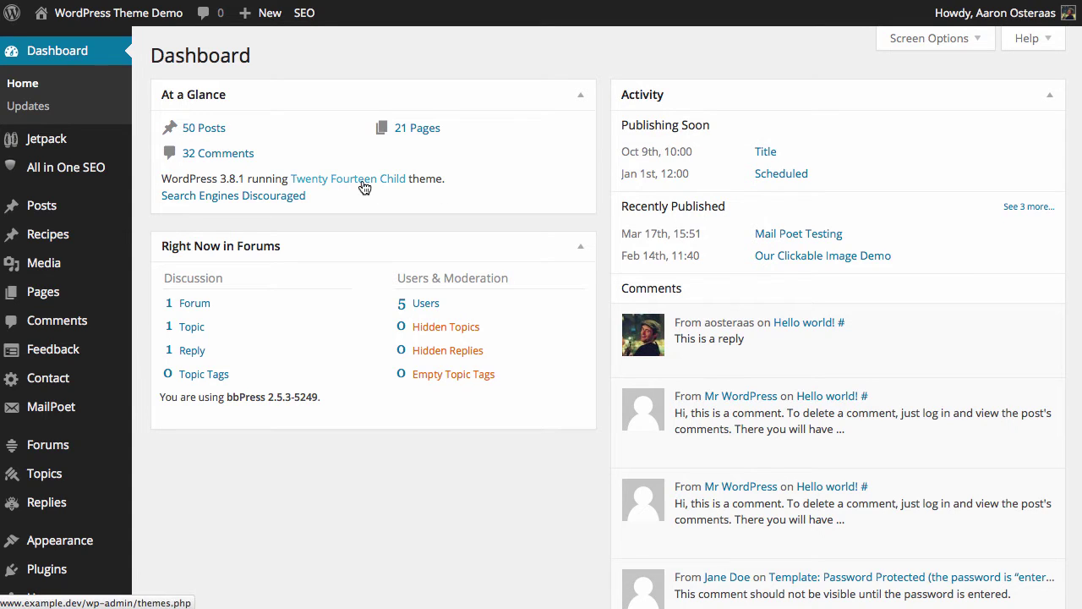
Open the All in One SEO general settings and collapse the Join Our Mailing List box.
mouse_move(80, 170)
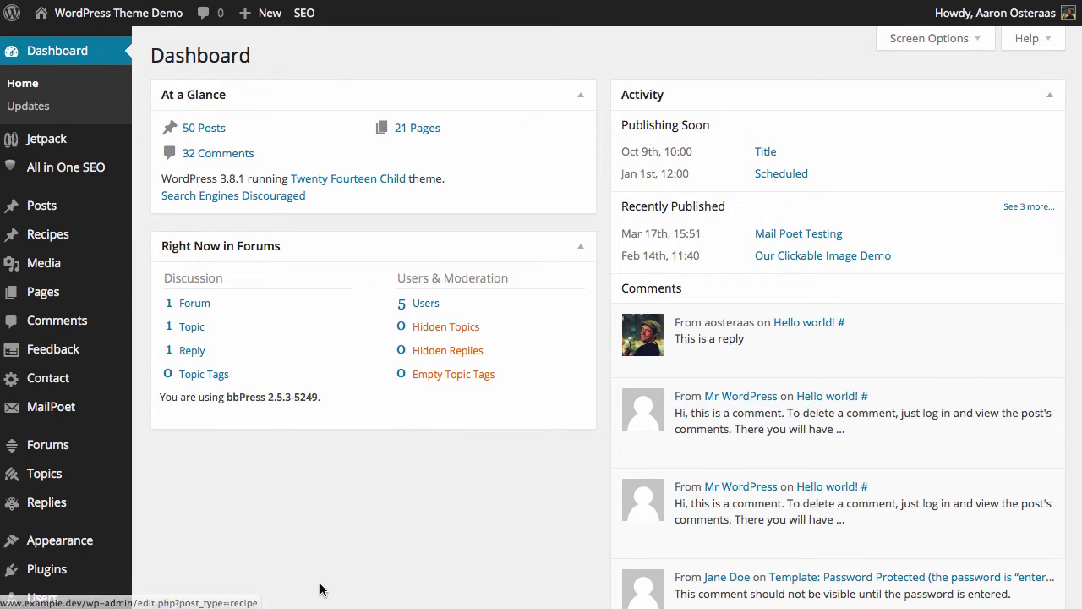
click(87, 171)
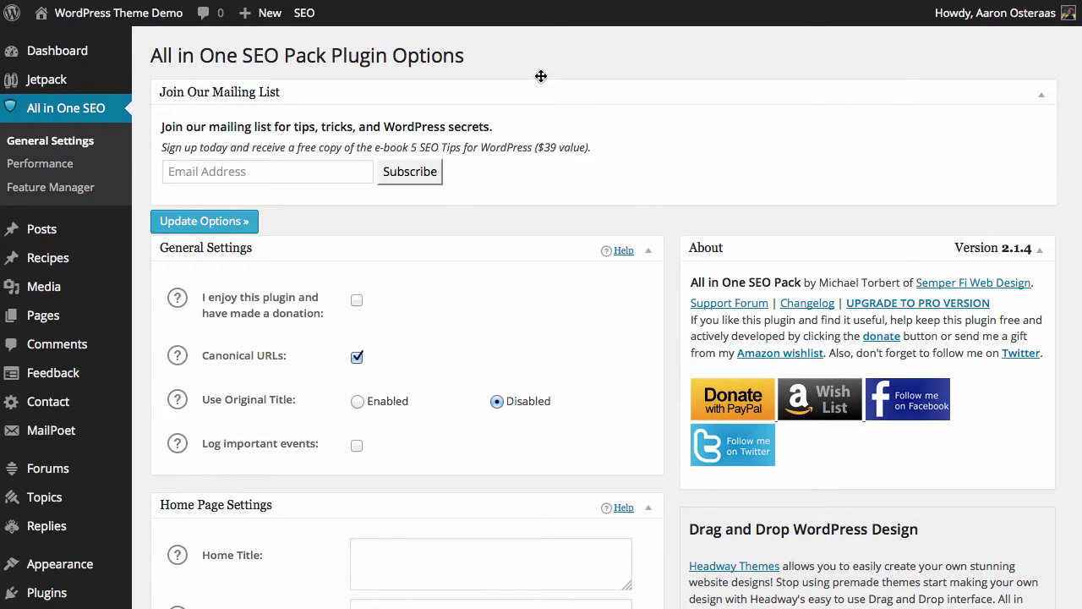
click(507, 82)
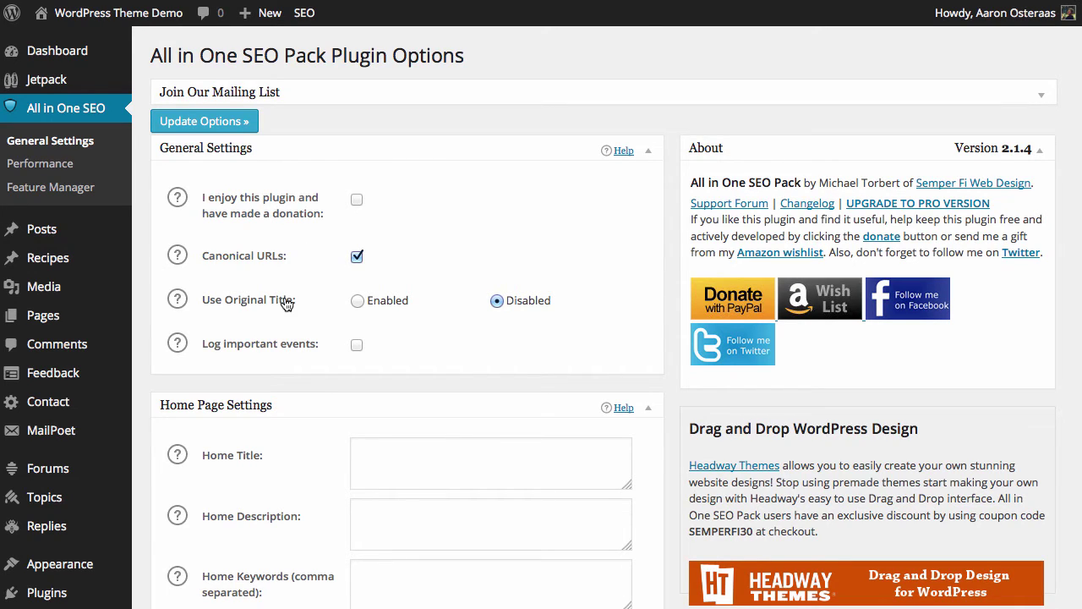
Show and read the help texts for Canonical URLs, Use Original Title and Log important events in General Settings.
click(179, 256)
click(175, 343)
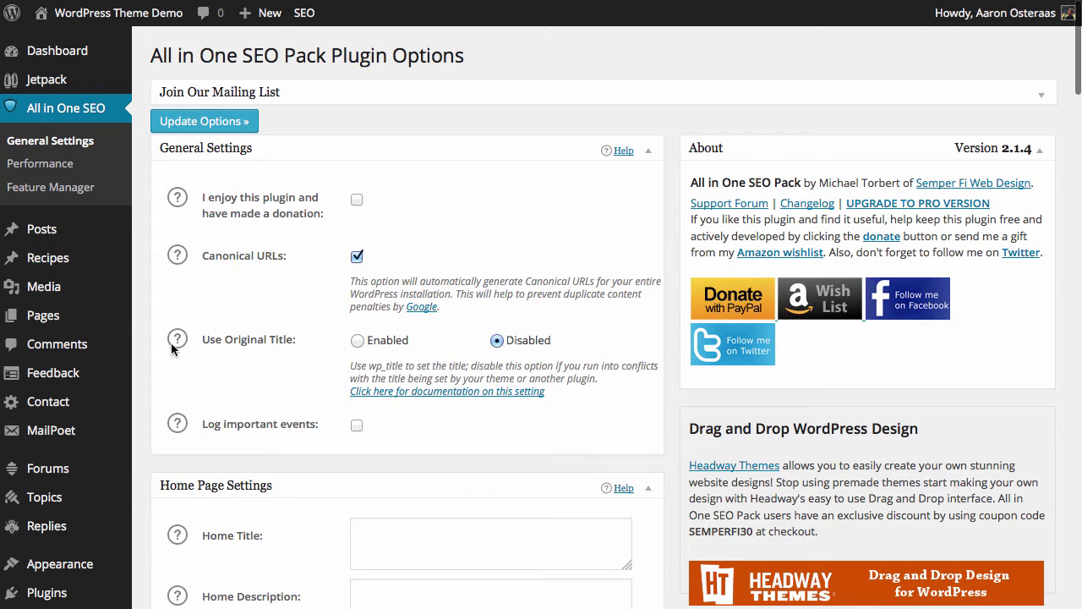
click(179, 425)
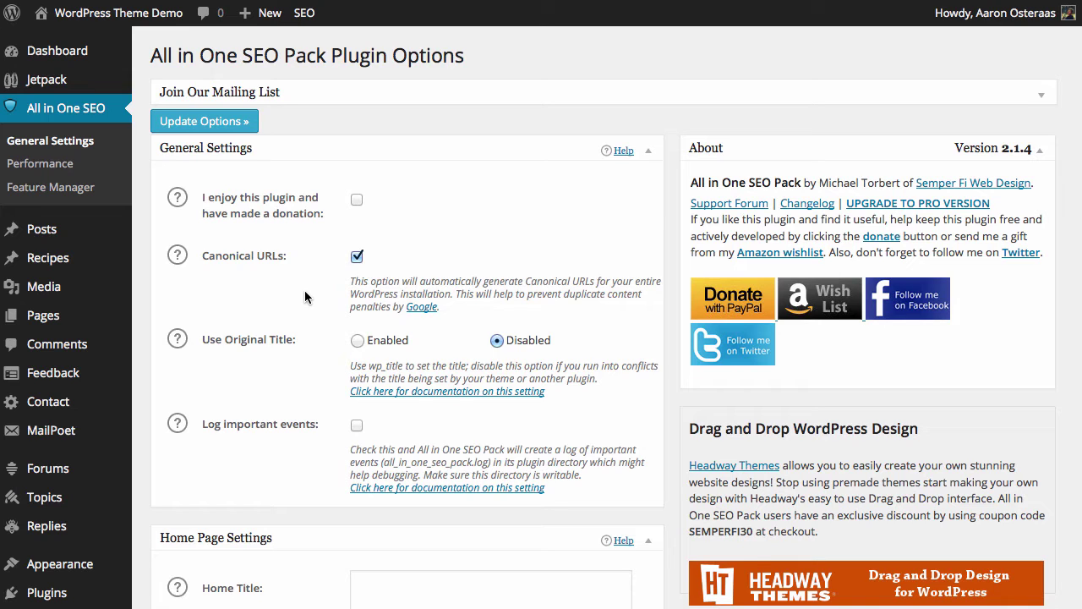
scroll(306, 296, down, 1)
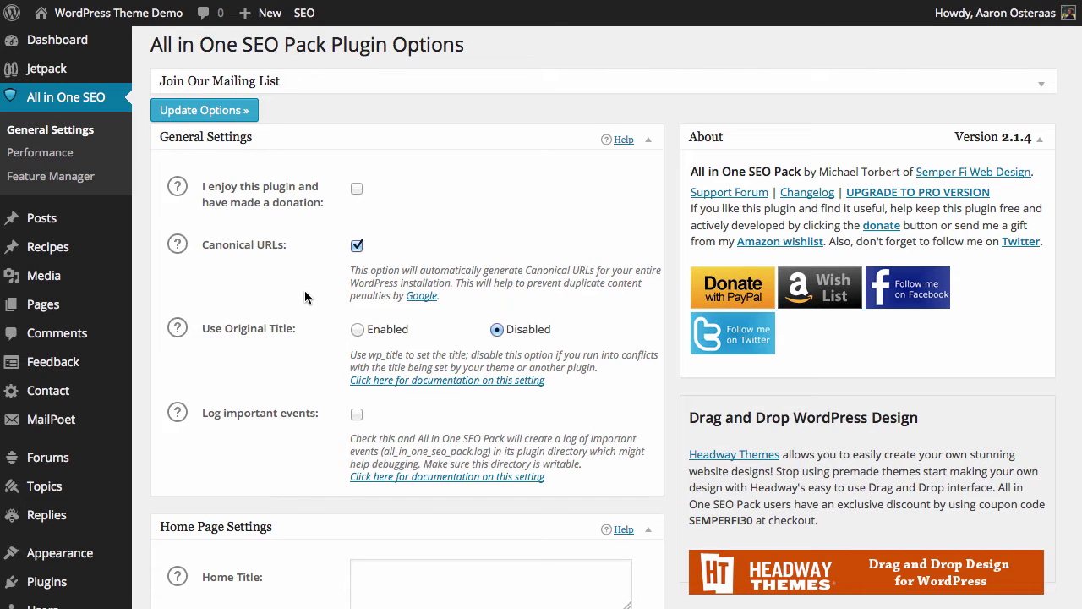
scroll(305, 296, down, 1)
scroll(287, 342, down, 1)
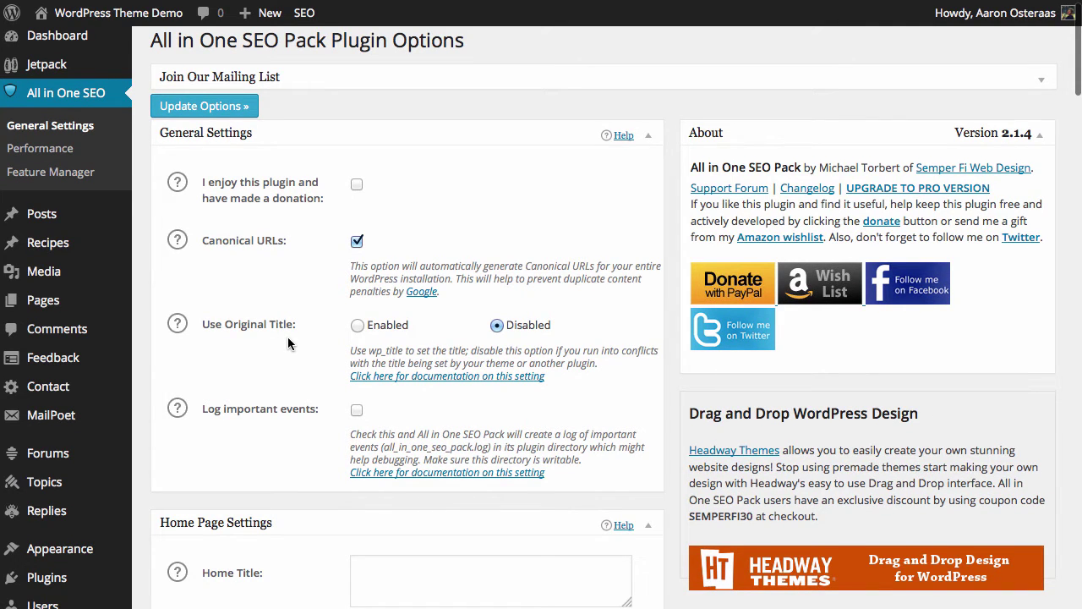
scroll(287, 343, down, 3)
scroll(287, 342, down, 1)
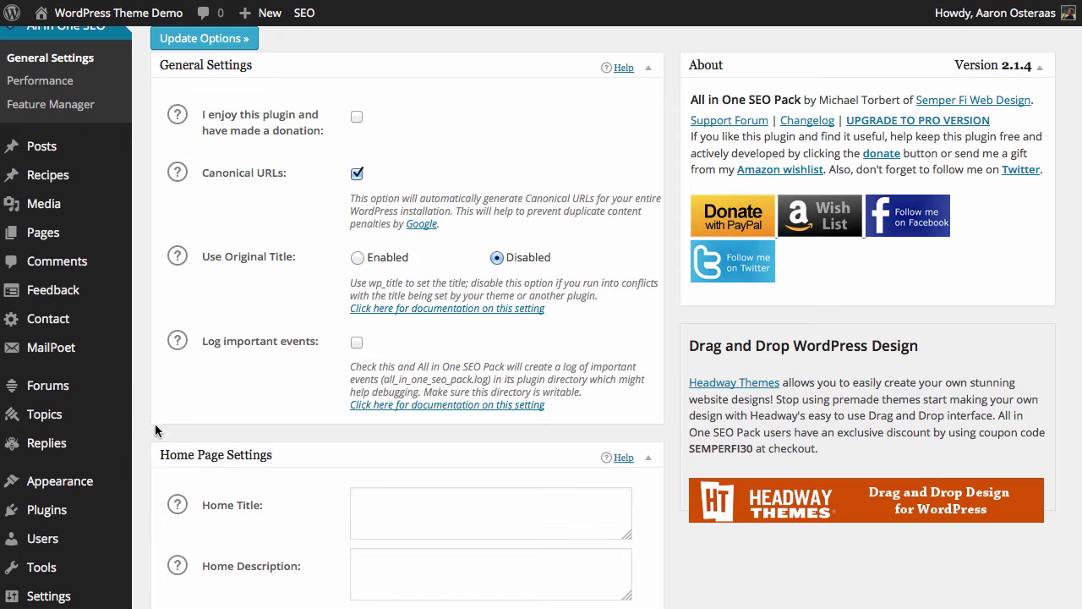
Set the Home Title in Home Page Settings to "Easy WordPress Tutorials || WPKB".
scroll(157, 430, down, 3)
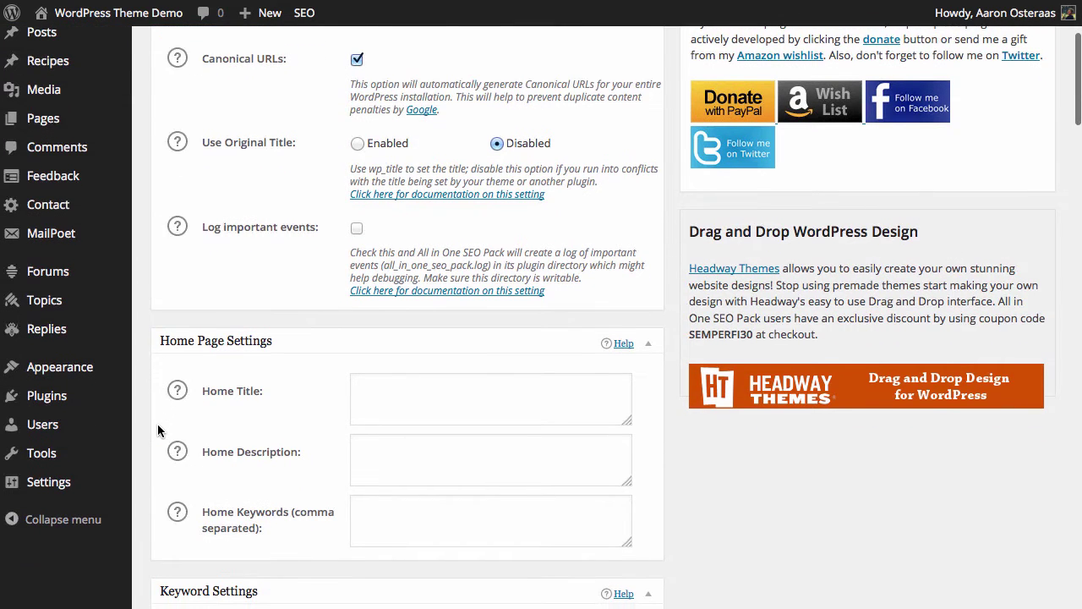
scroll(157, 431, down, 4)
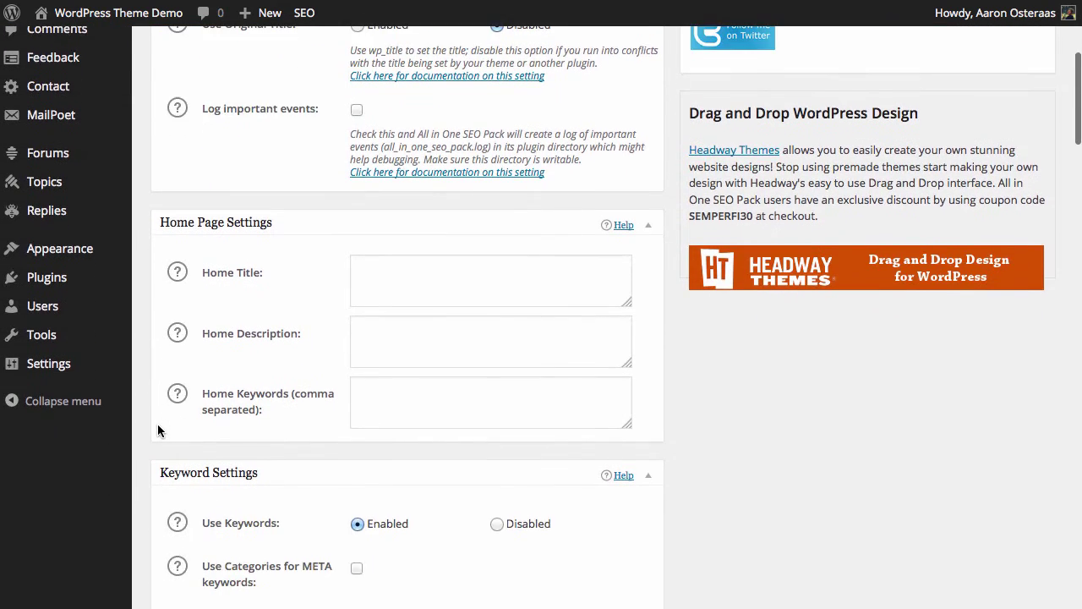
click(401, 231)
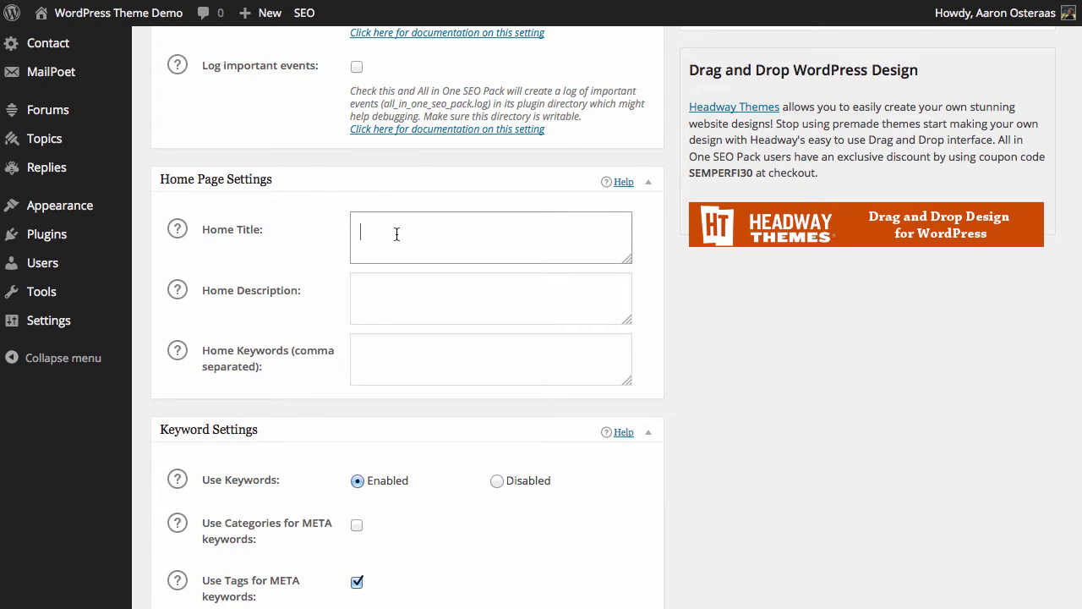
text(Easy WordPress Tutorials || WPKB)
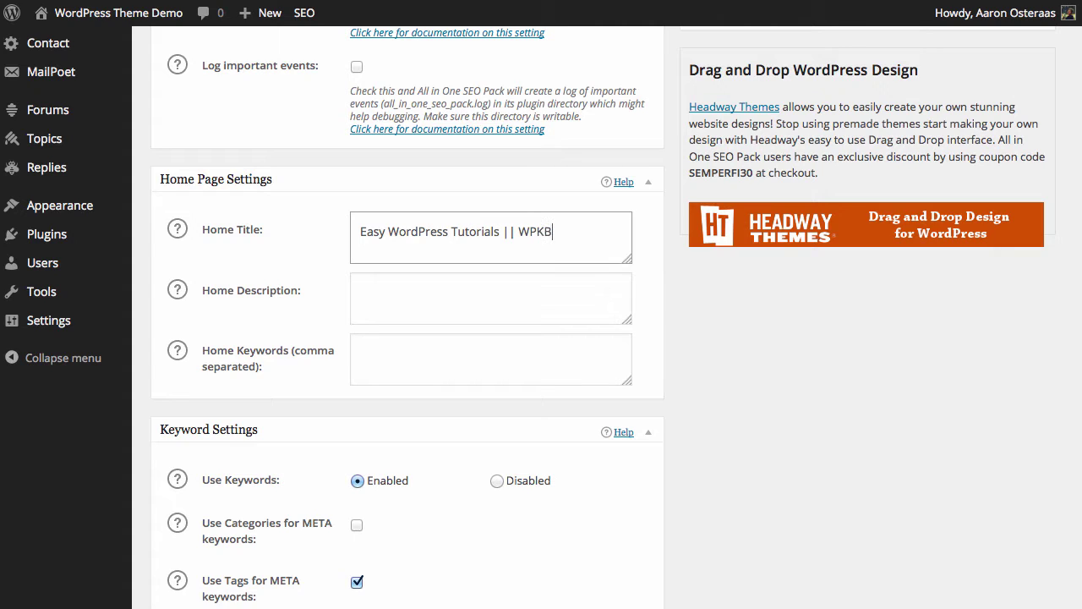
Enter the Home Description "Welcome to WPKB, here we have simple WordPress tutorials that are easy for everyone to follow" and enlarge its box to fit the text.
click(387, 313)
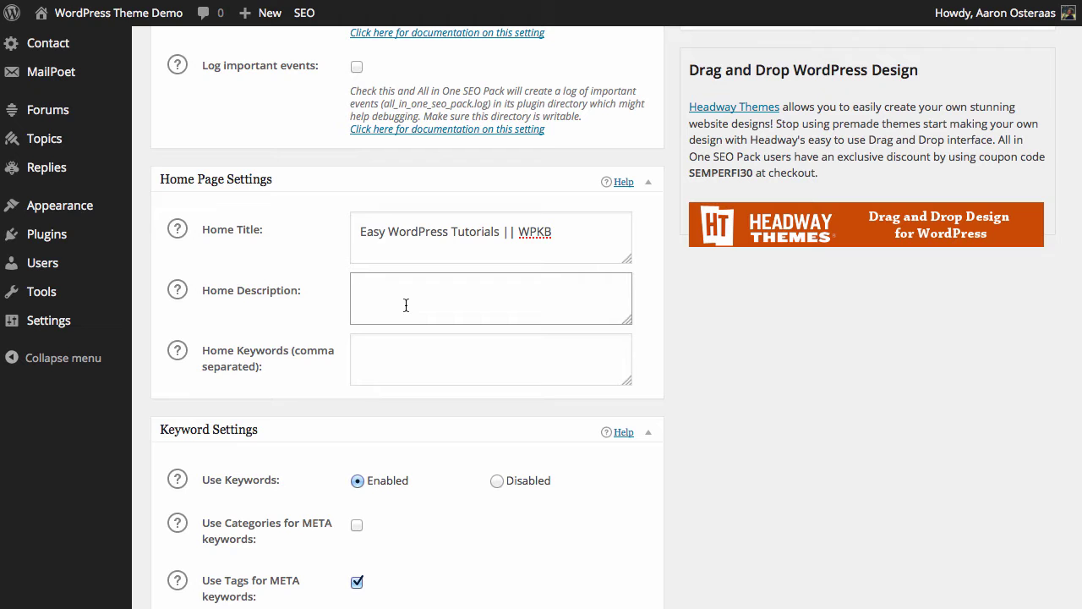
text(Welcome to WPKB, here we have)
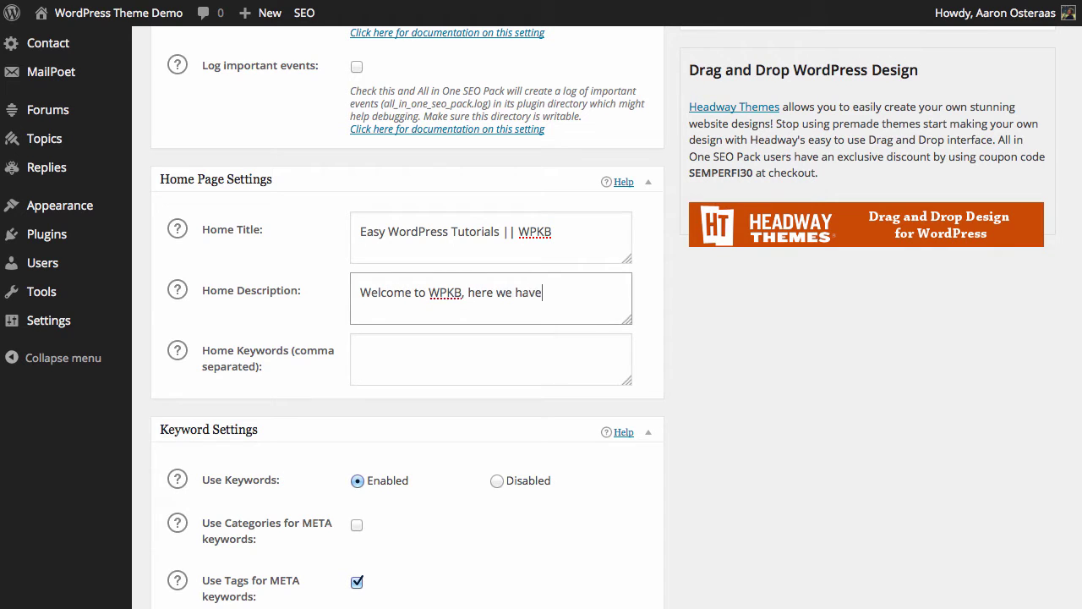
text( simple WordPress tutorials that are easy for everyone to follow)
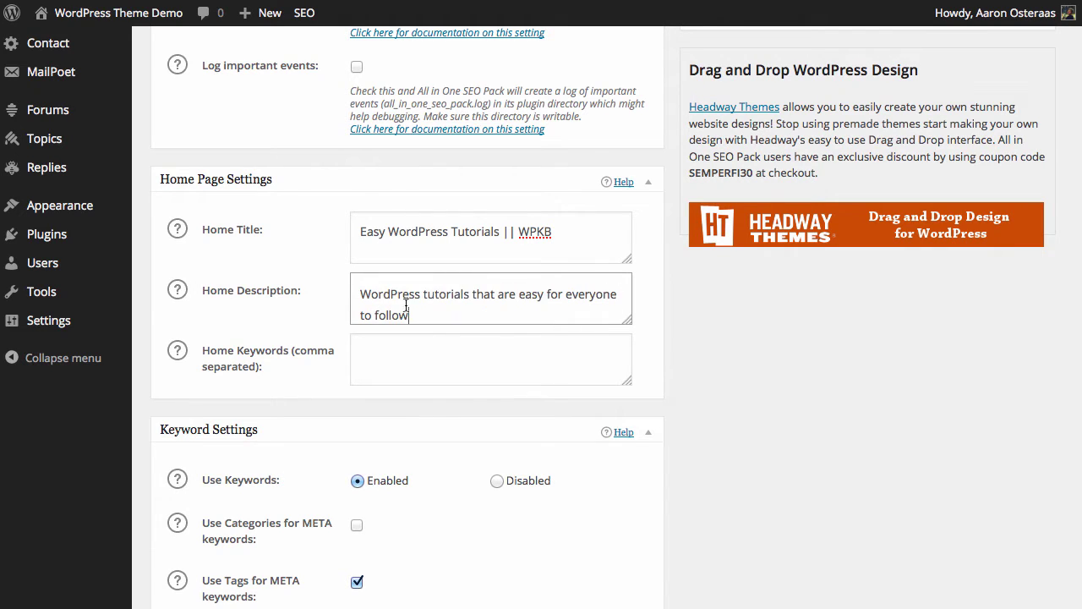
drag(626, 319, 626, 346)
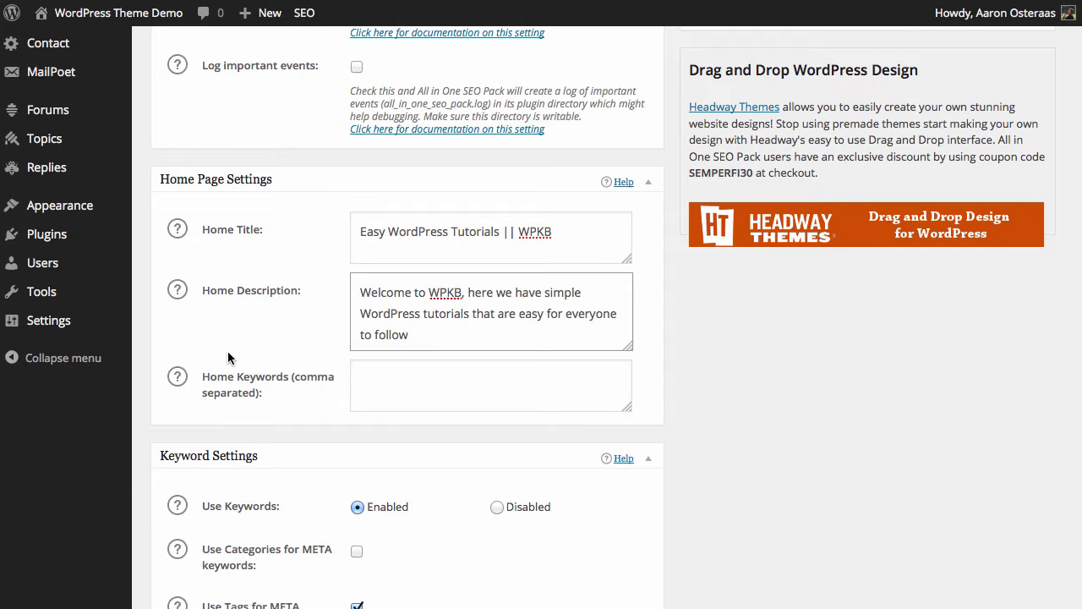
Leave Home Keywords empty and turn on Use Categories for META keywords in Keyword Settings.
scroll(228, 351, down, 3)
click(456, 300)
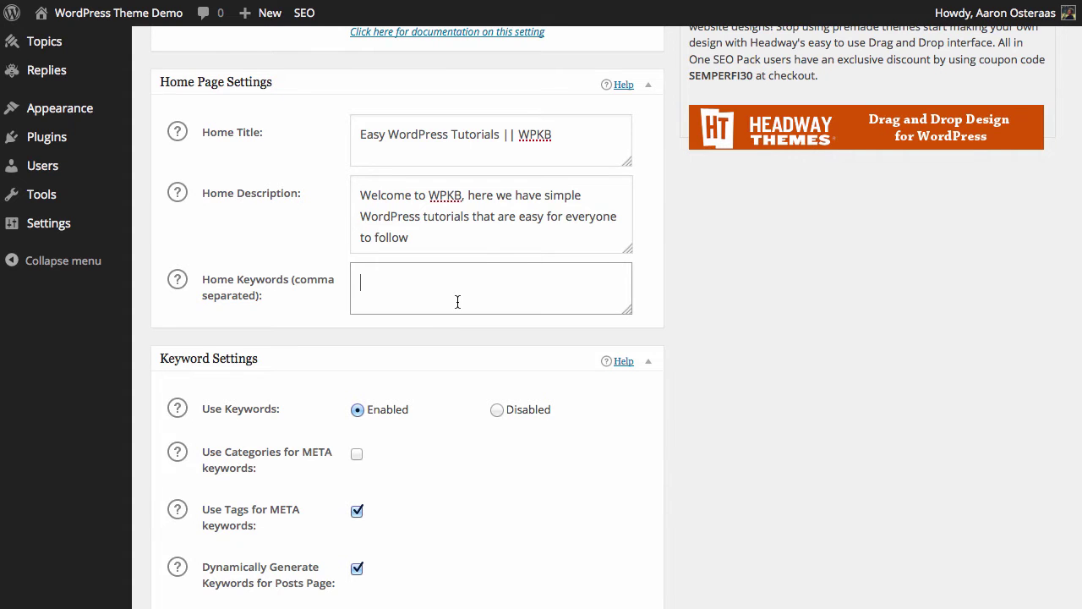
scroll(457, 301, down, 5)
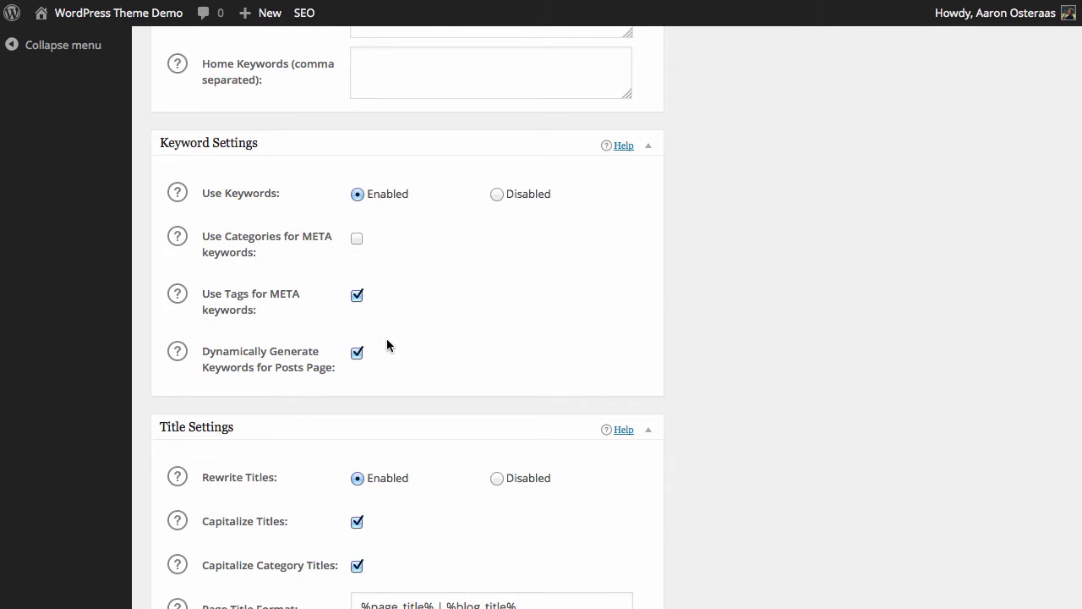
click(356, 238)
Show the help texts listing the supported macros for Page Title Format and Post Title Format in Title Settings.
scroll(533, 321, down, 2)
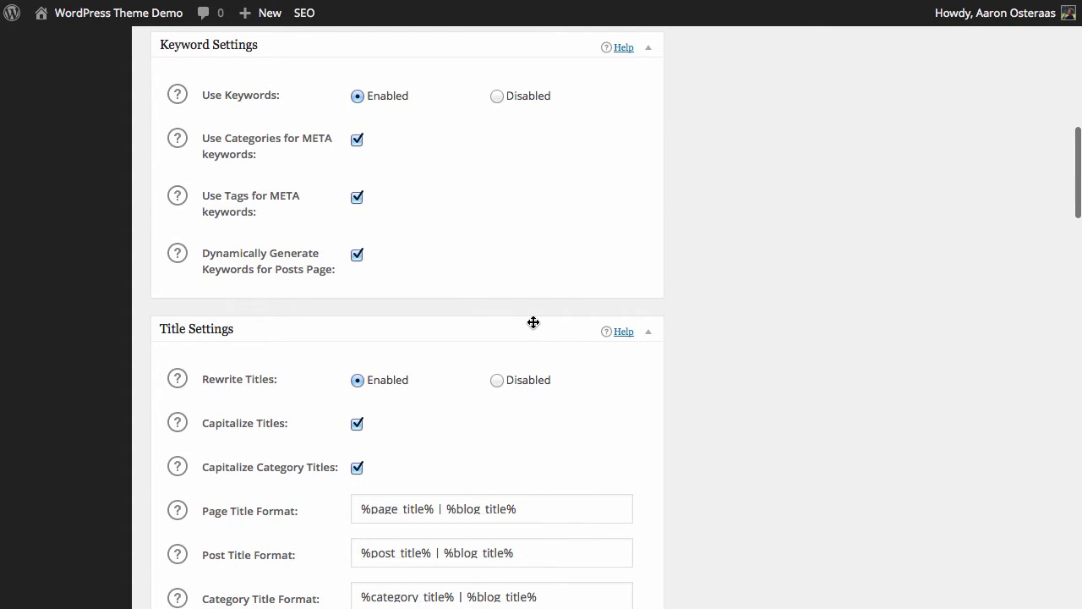
scroll(532, 321, down, 5)
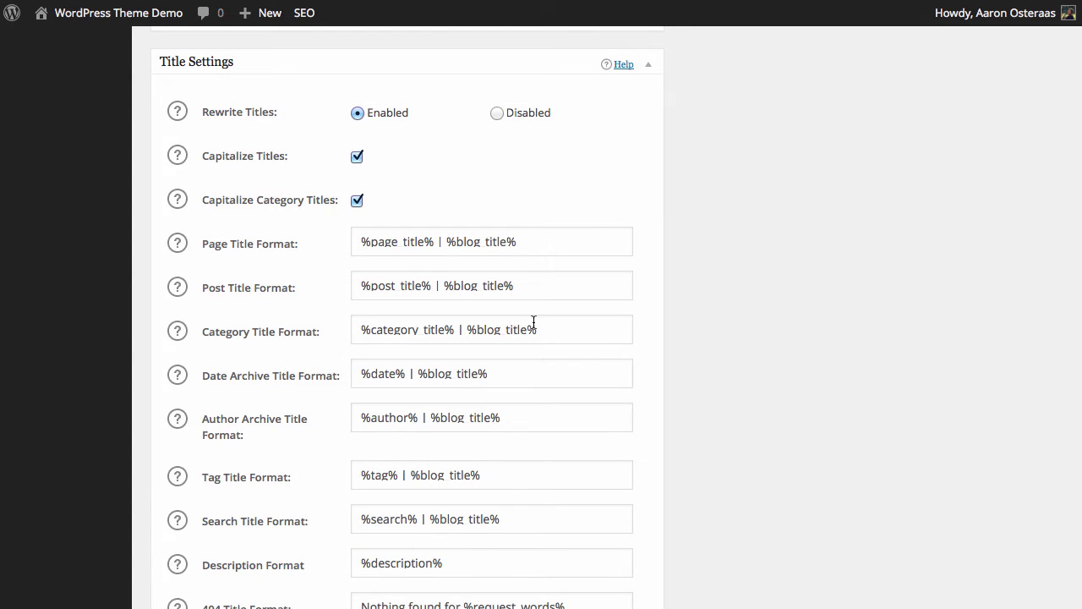
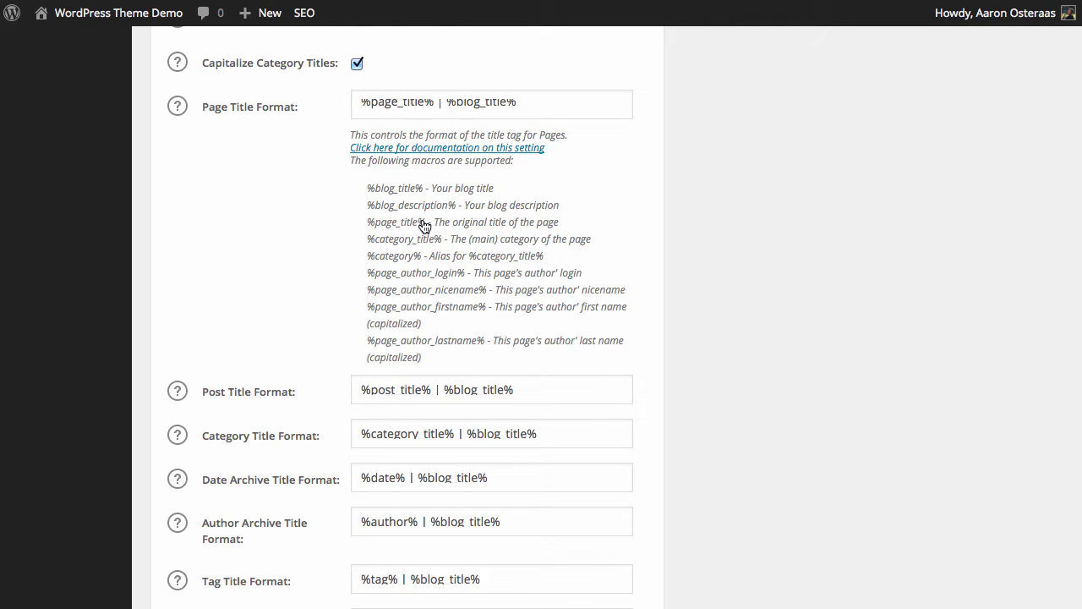
click(178, 390)
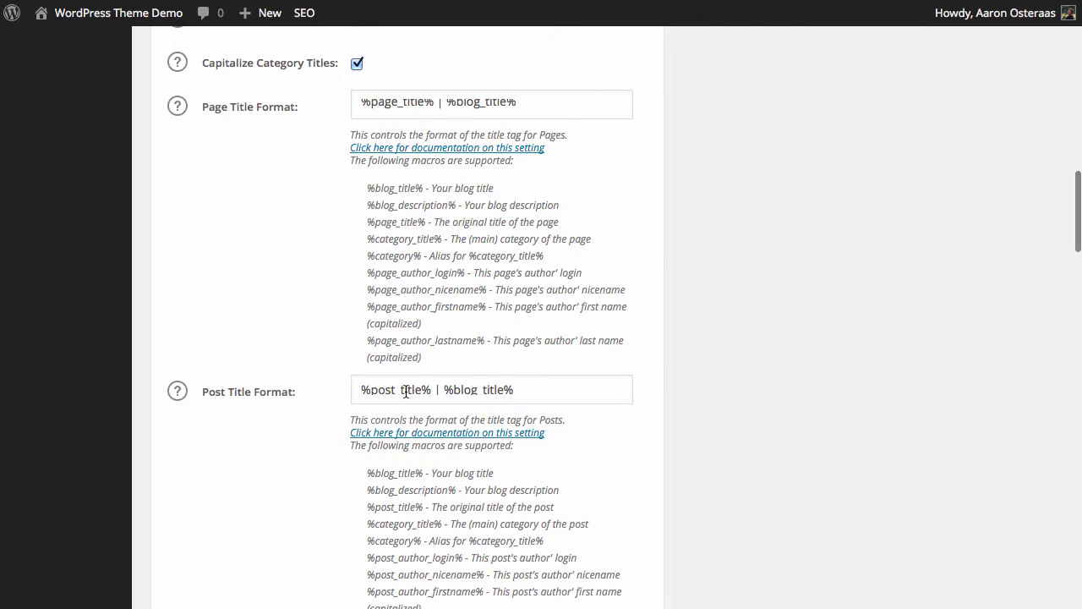
scroll(406, 390, up, 1)
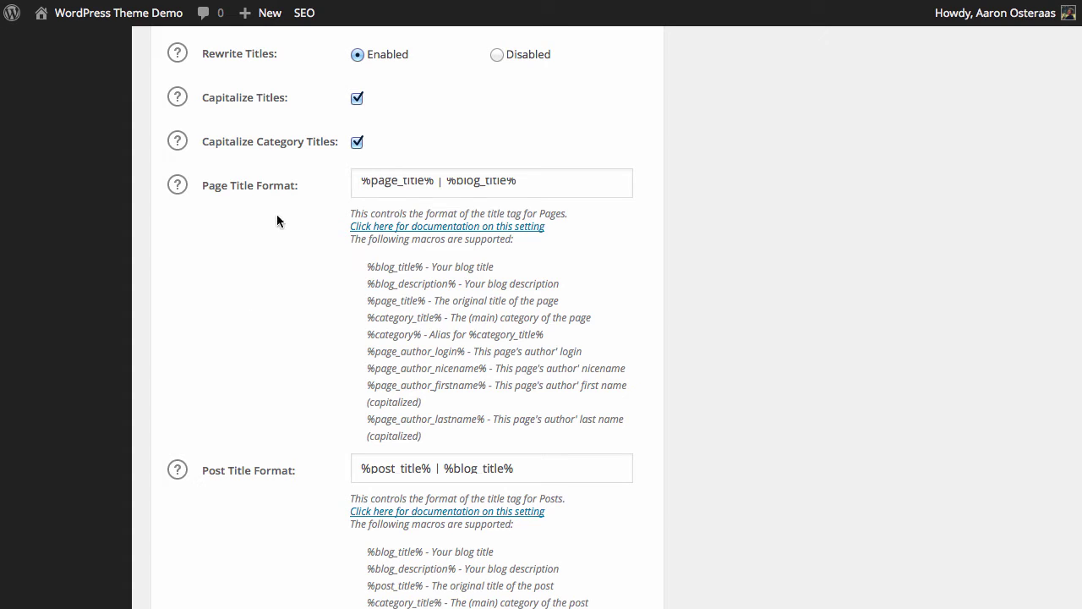
Review the title formats in Title Settings, from the page and post formats through category, archive, tag and search to Paged Format.
scroll(269, 414, down, 4)
scroll(270, 413, down, 5)
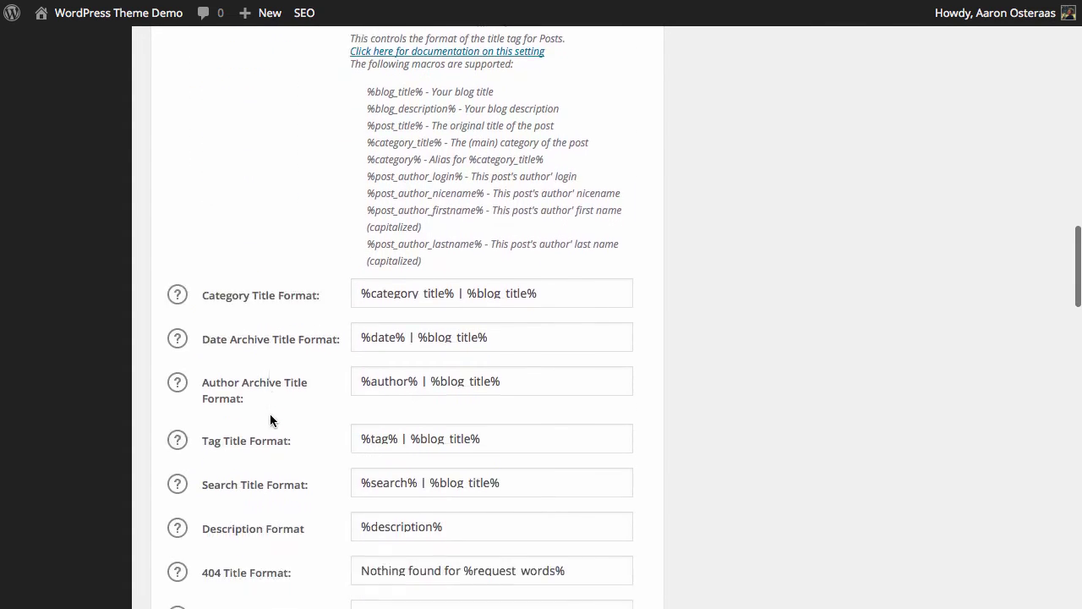
scroll(269, 413, up, 8)
scroll(270, 413, up, 2)
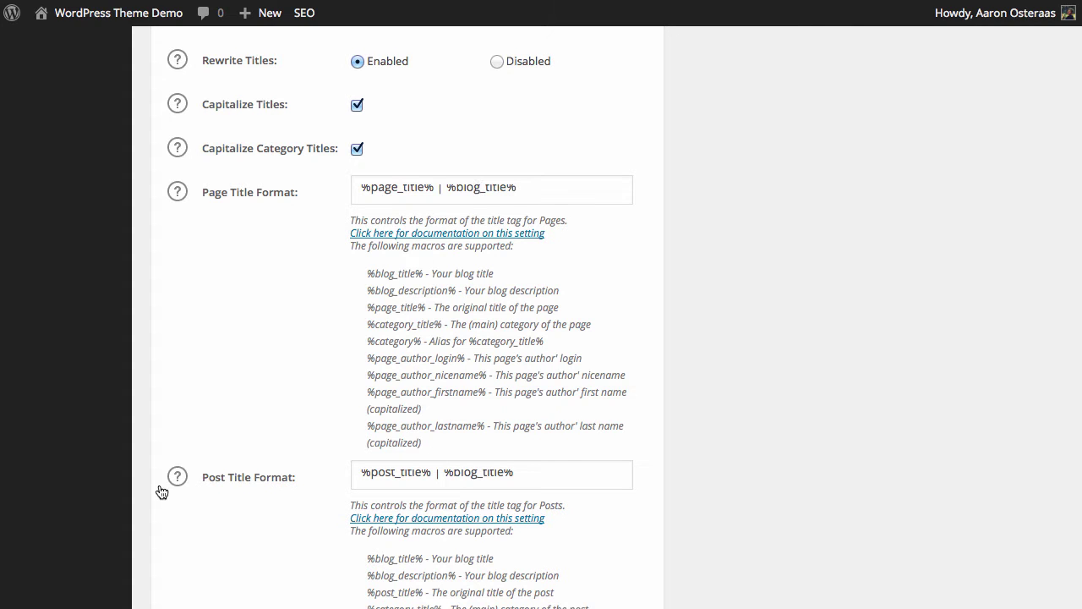
scroll(160, 493, down, 3)
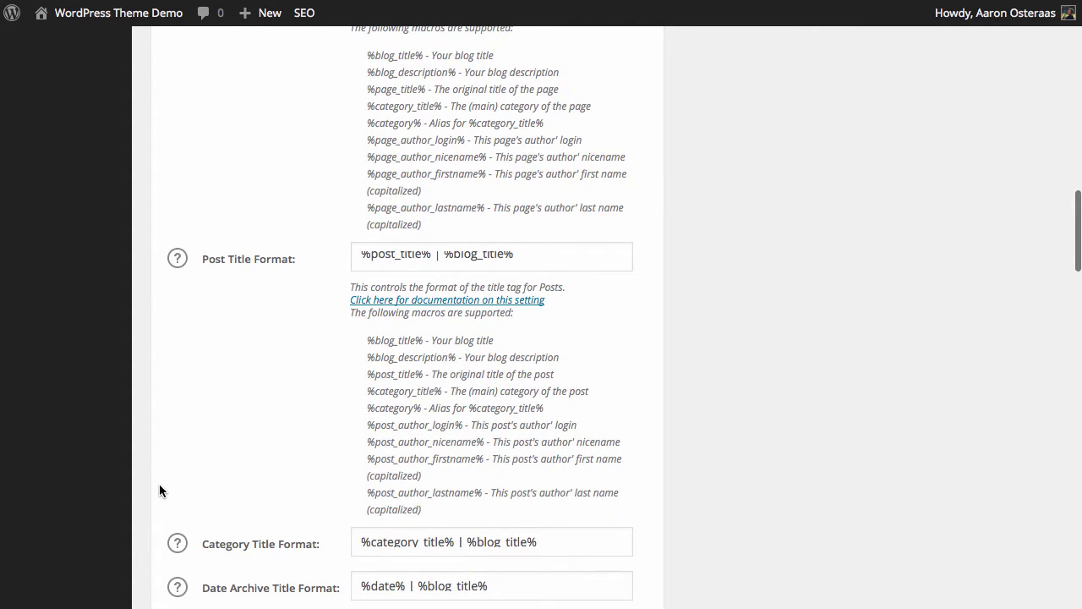
scroll(159, 485, down, 3)
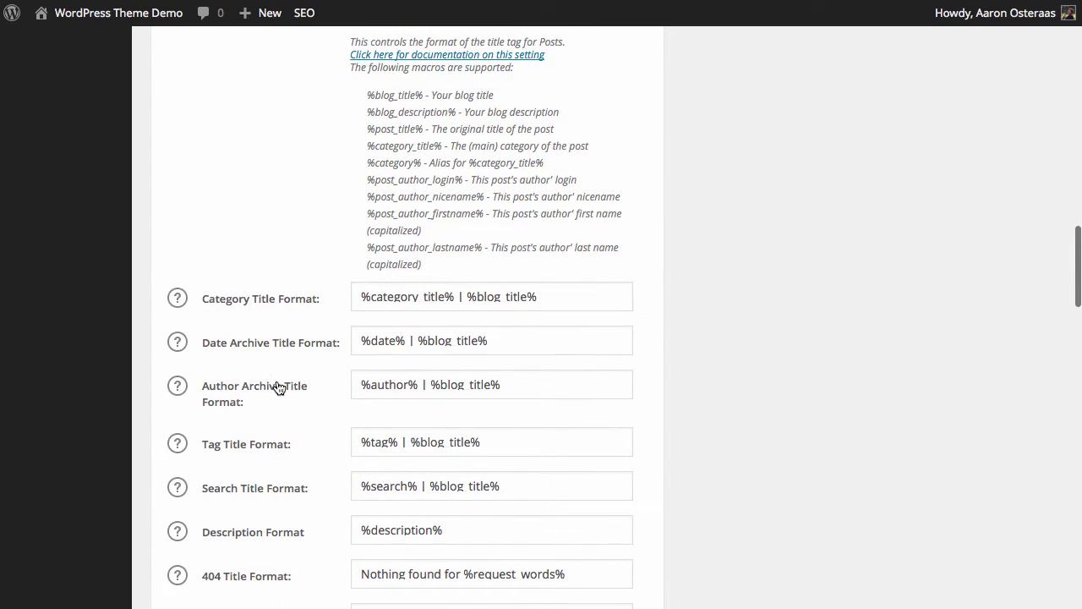
scroll(289, 403, down, 1)
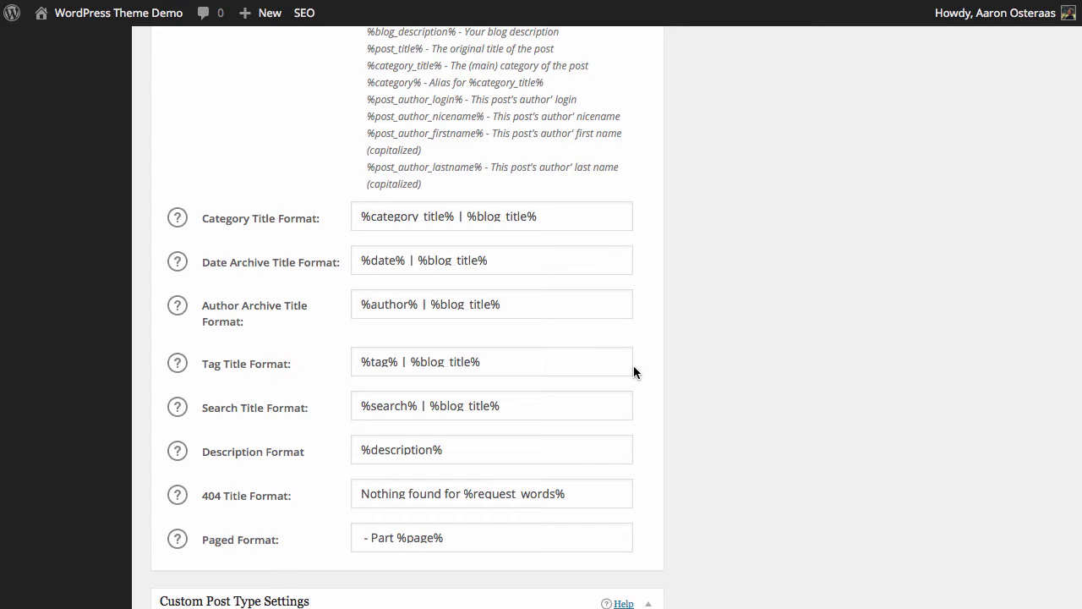
scroll(633, 365, down, 2)
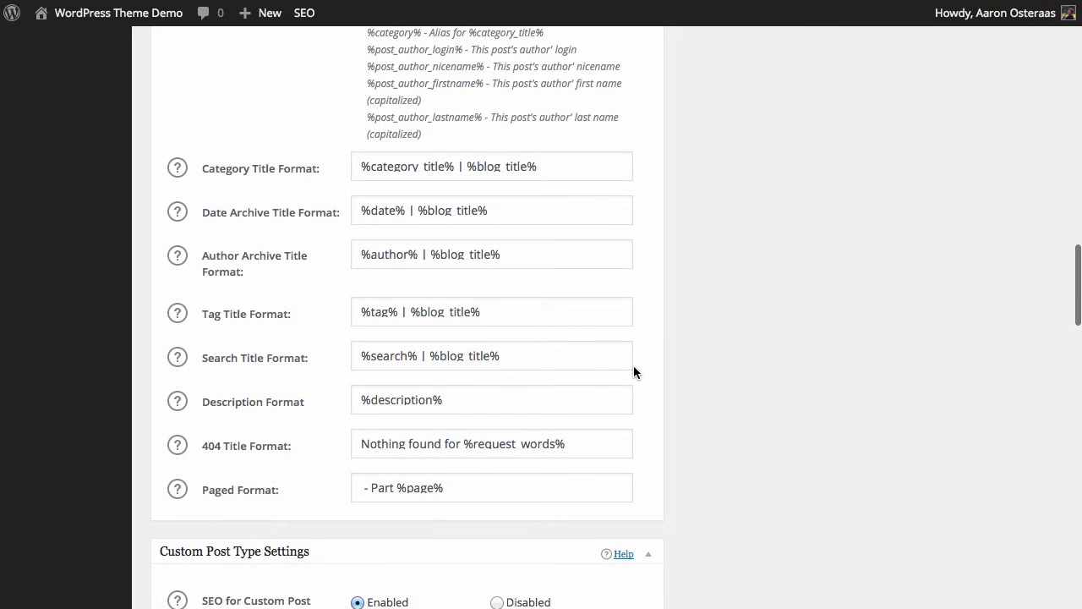
scroll(634, 367, down, 1)
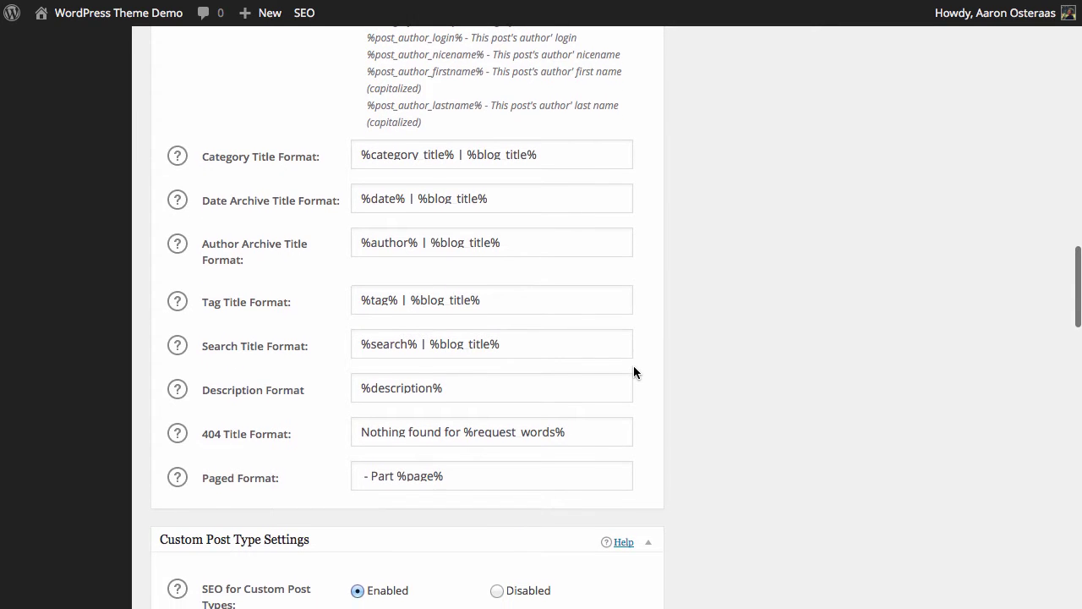
Enable the advanced options in Custom Post Type Settings and review the post types offered for SEO.
scroll(633, 372, down, 10)
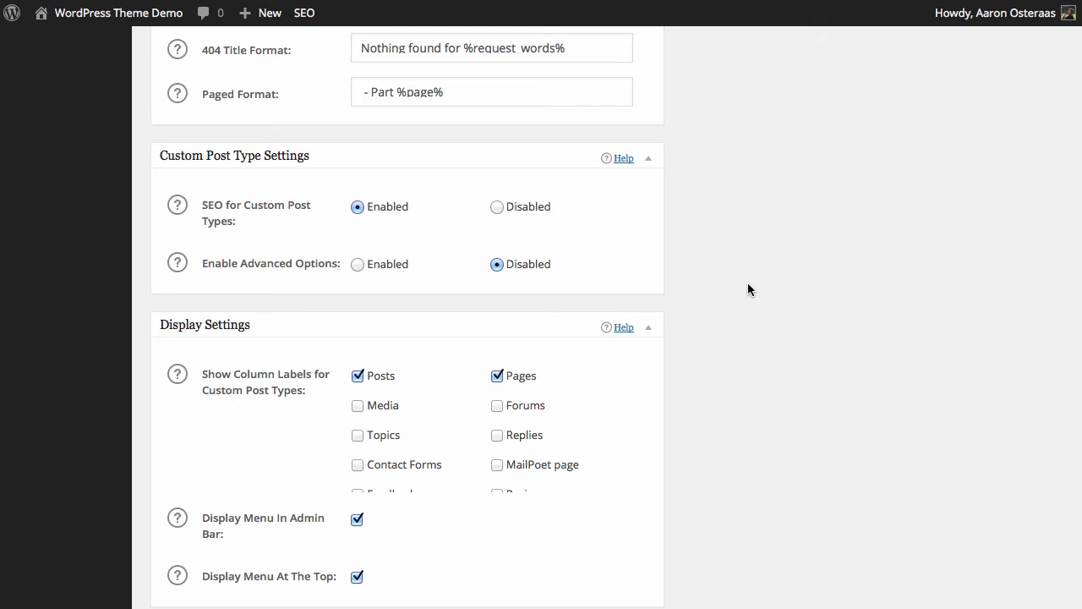
click(359, 267)
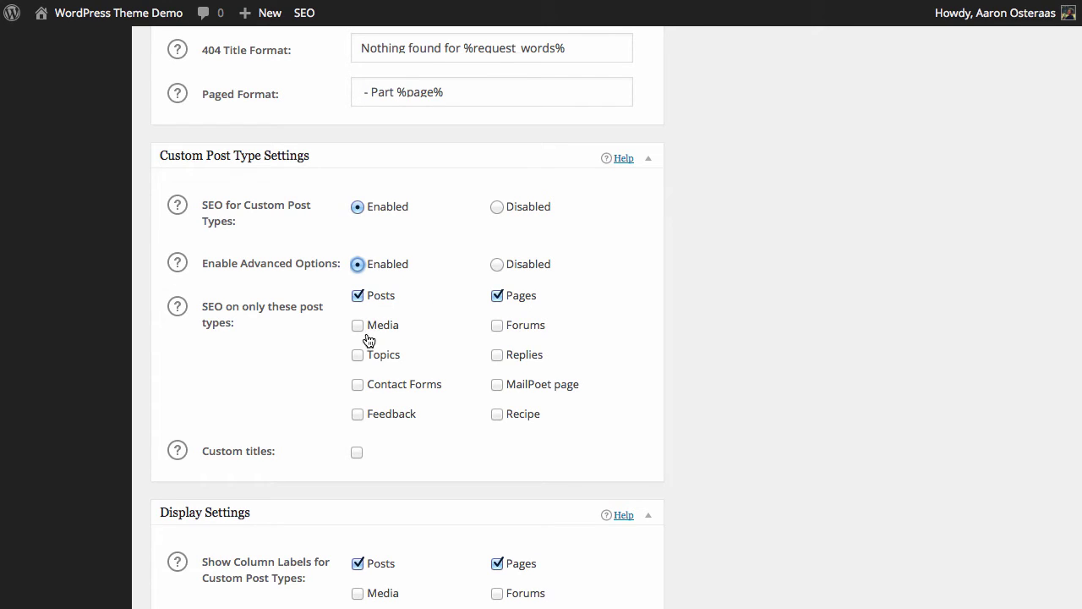
scroll(406, 413, down, 1)
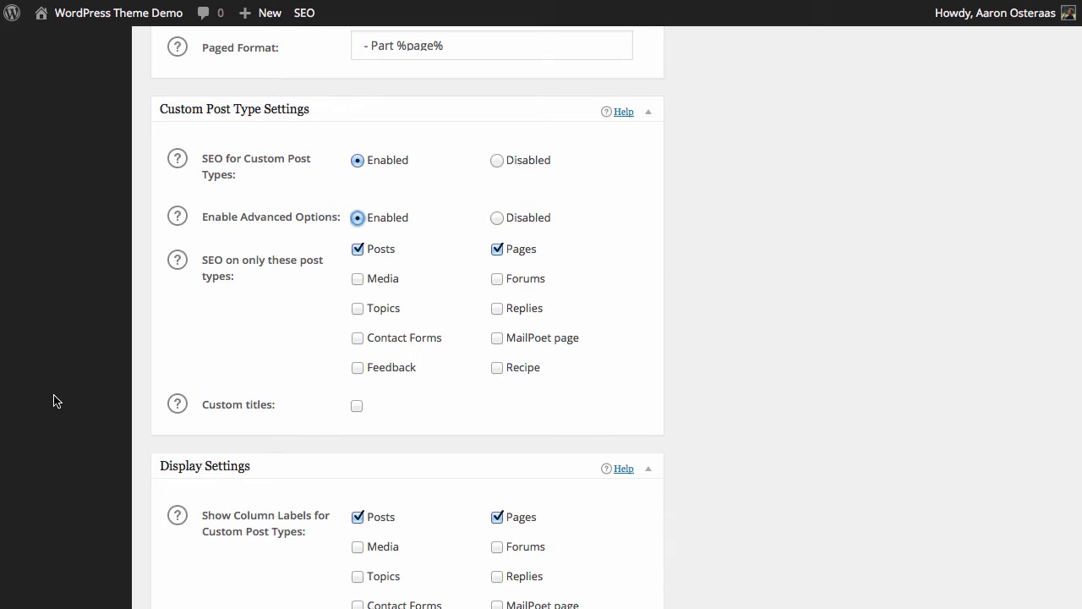
scroll(238, 358, up, 1)
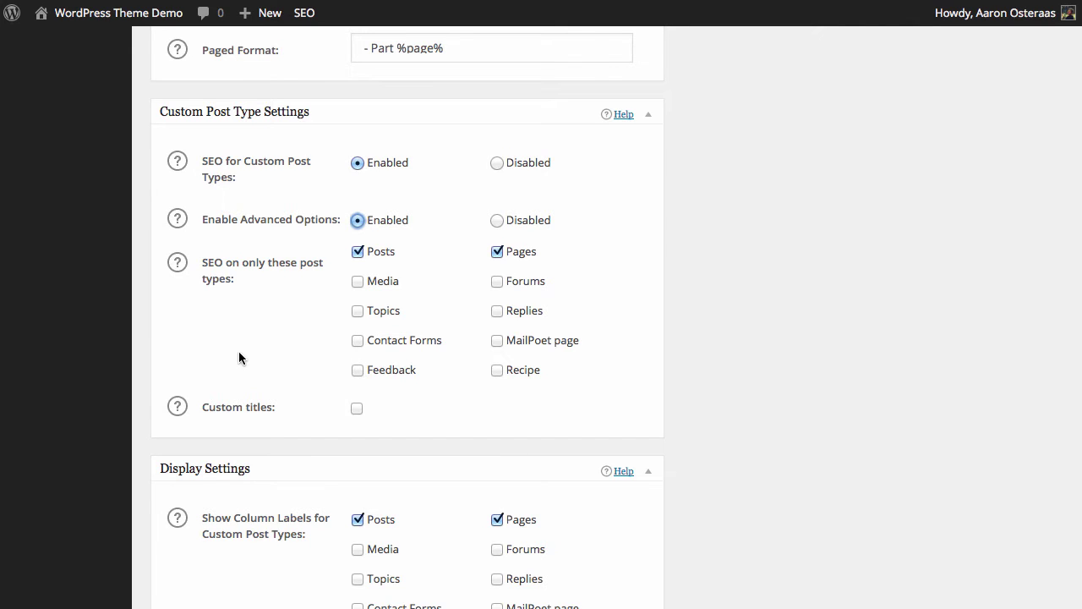
scroll(474, 384, down, 1)
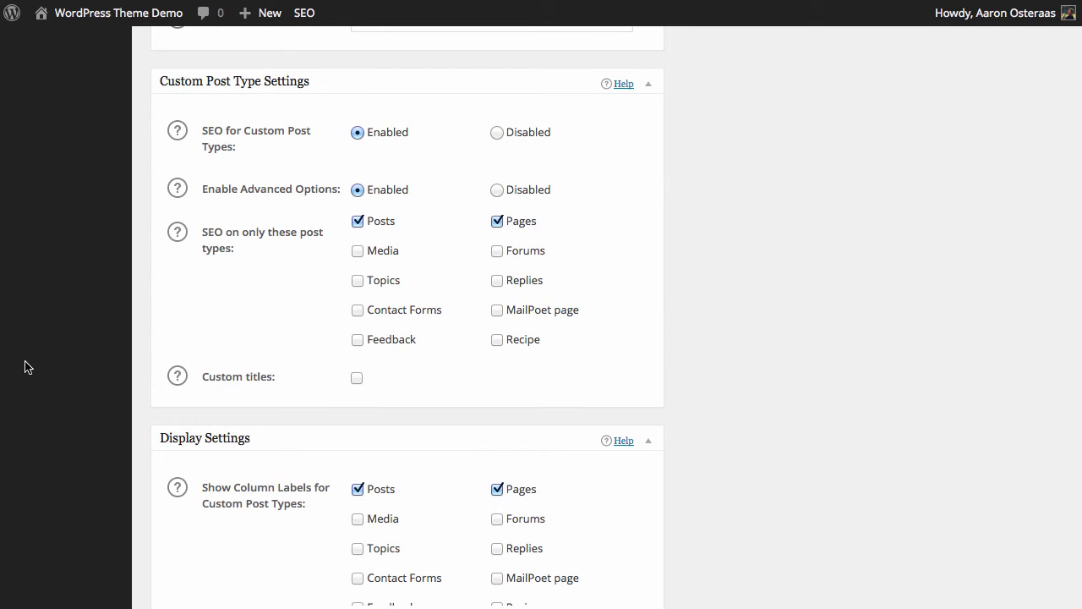
Turn off Display Menu In Admin Bar in Display Settings and check where the plugin's menu sits in the dashboard.
scroll(26, 366, down, 6)
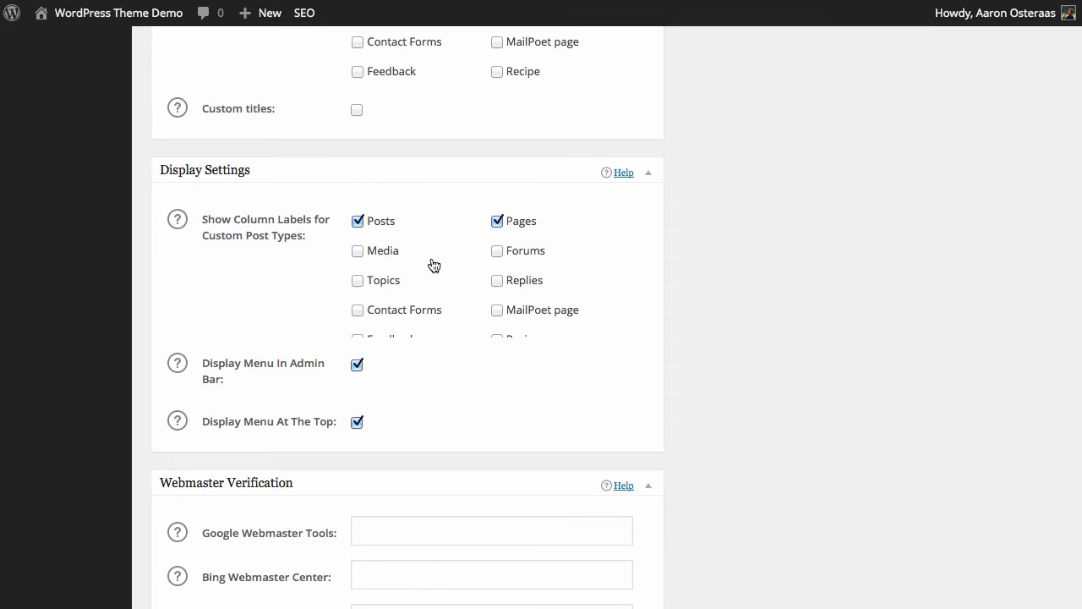
scroll(441, 263, up, 1)
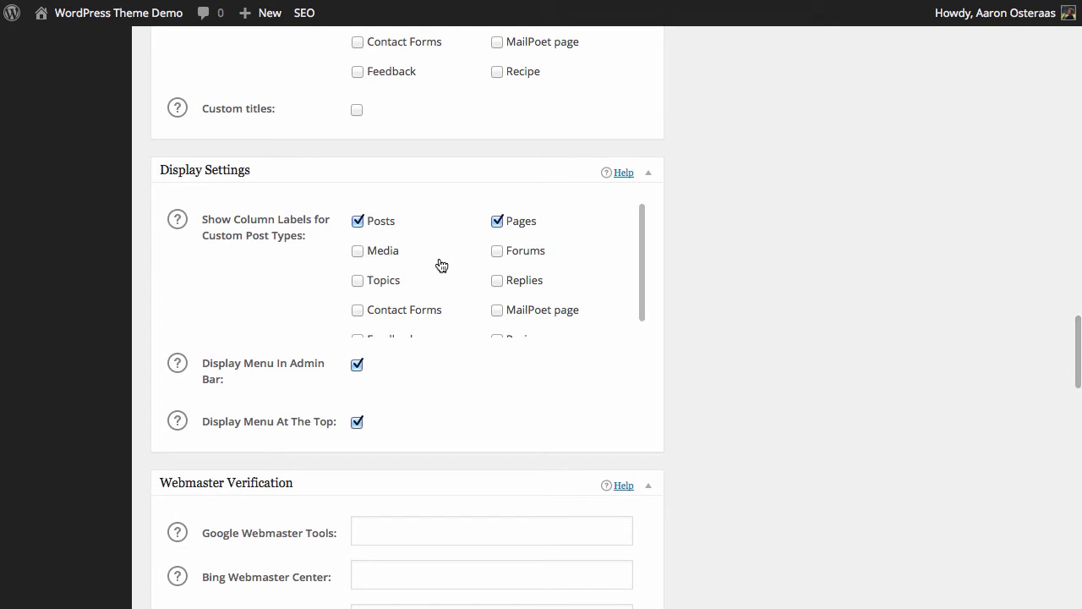
scroll(461, 270, down, 1)
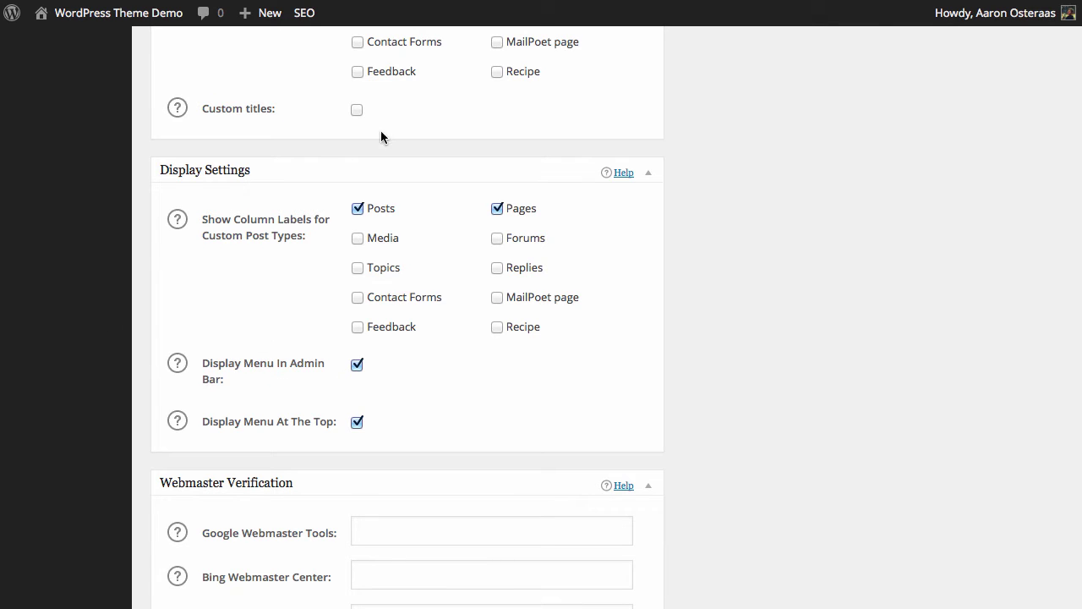
mouse_move(304, 13)
click(358, 368)
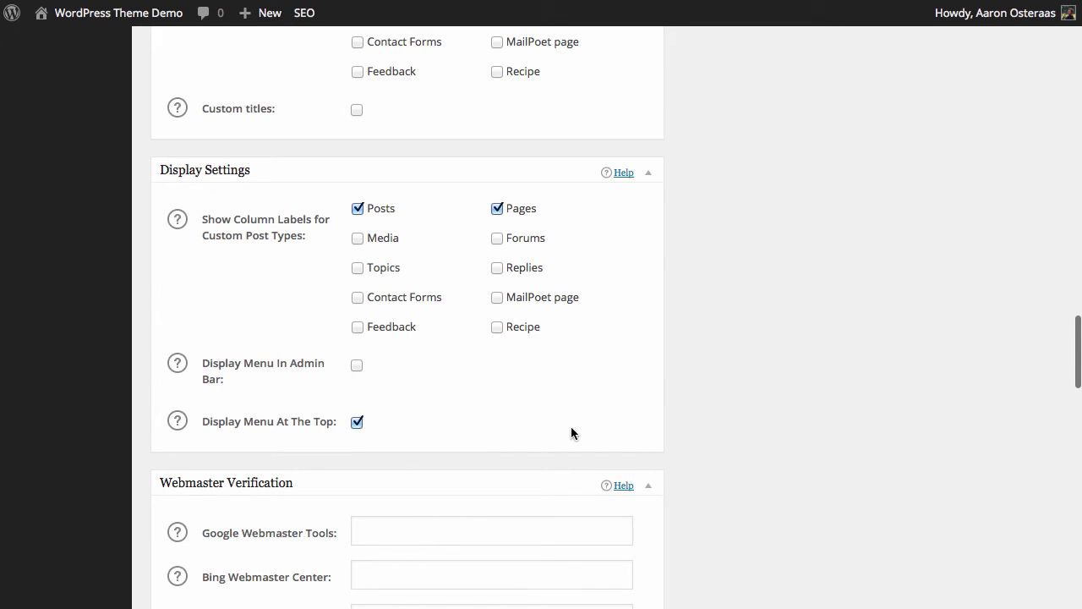
scroll(427, 431, up, 20)
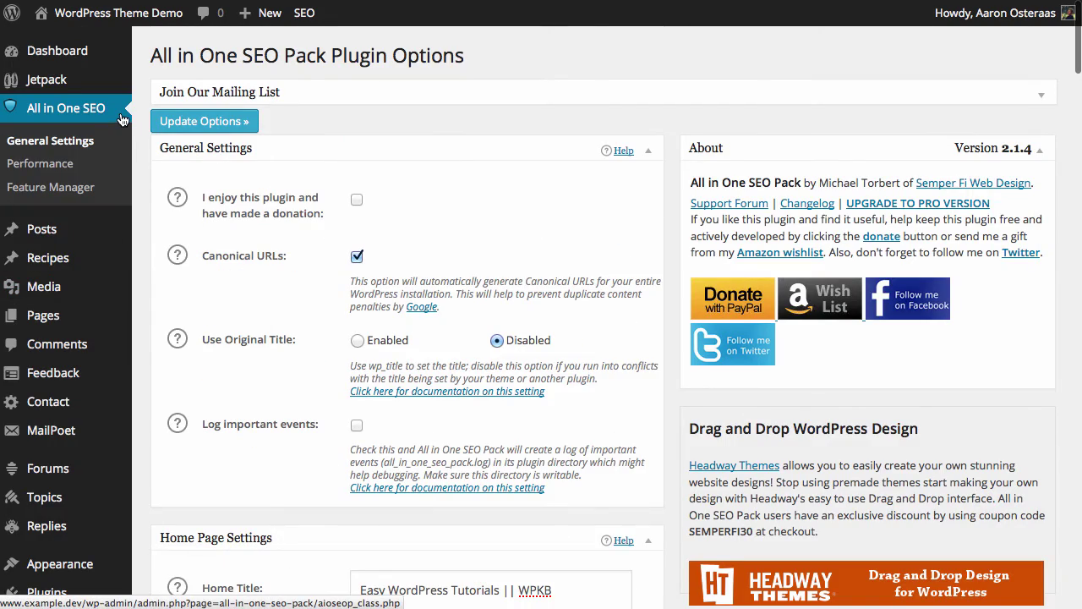
scroll(358, 165, down, 10)
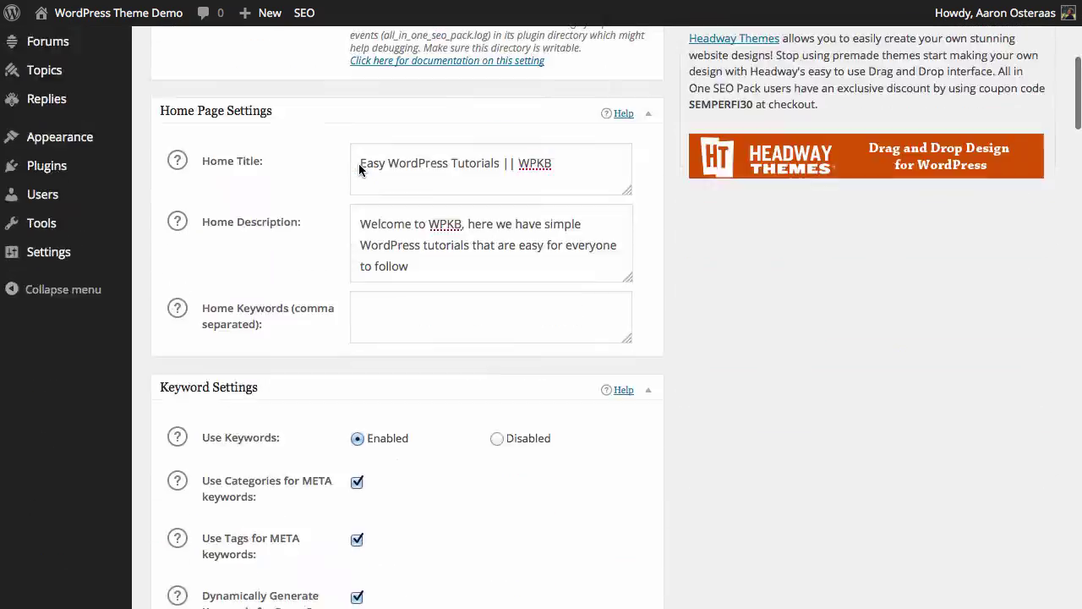
scroll(358, 170, down, 20)
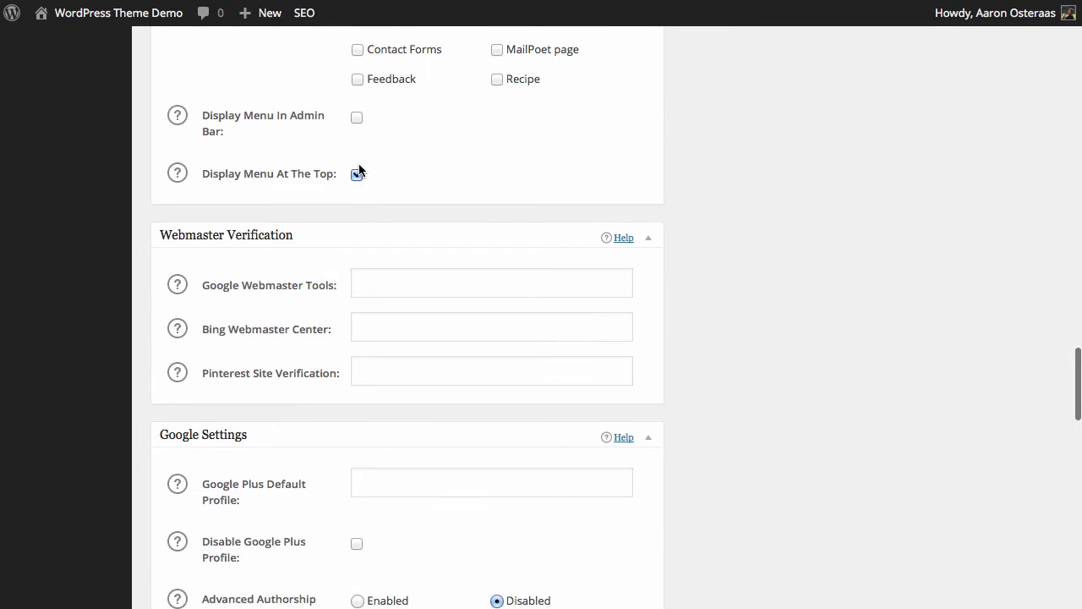
Review the Webmaster Verification fields for Google Webmaster Tools, Bing Webmaster Center and Pinterest.
scroll(385, 234, down, 5)
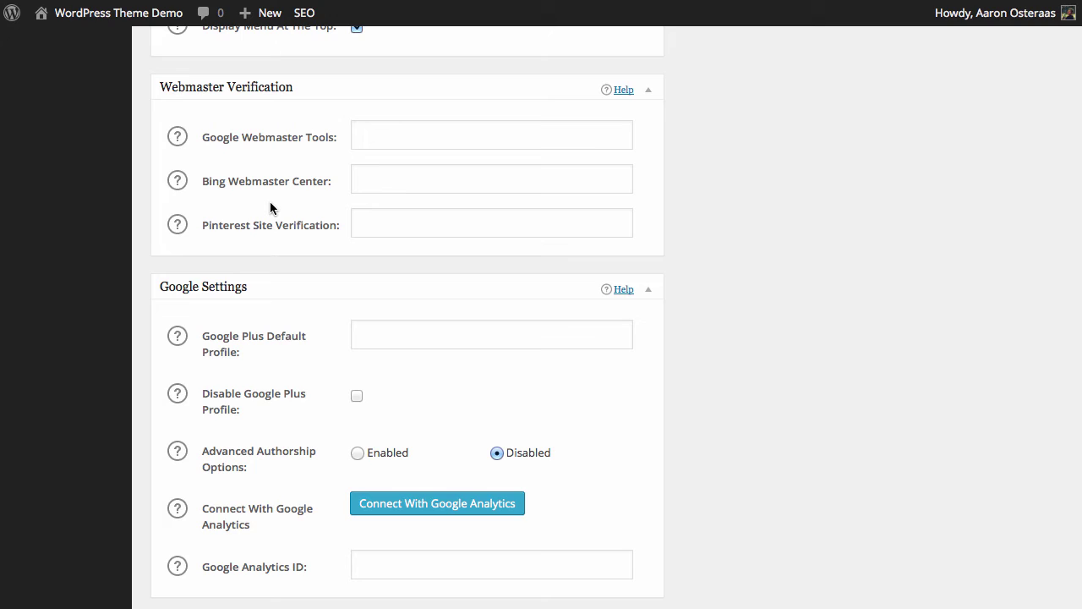
click(409, 132)
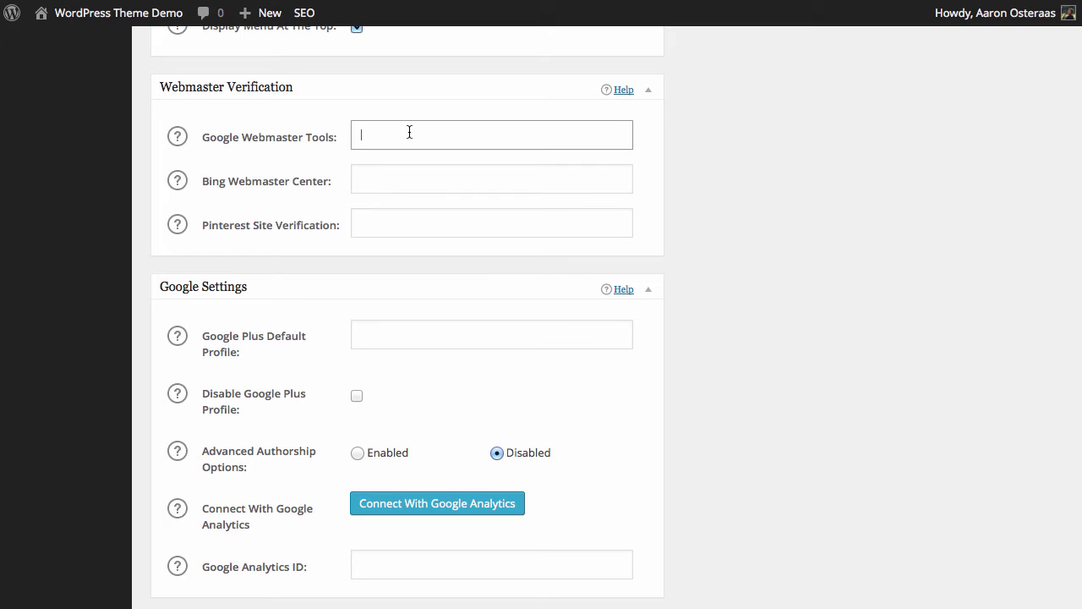
click(374, 233)
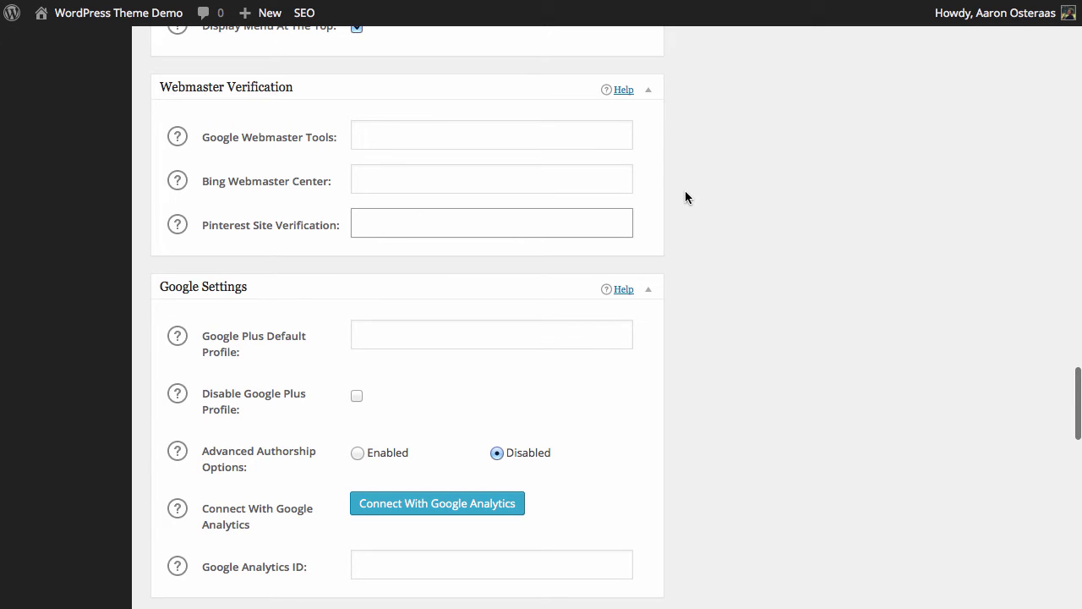
scroll(916, 385, down, 1)
key(Tab)
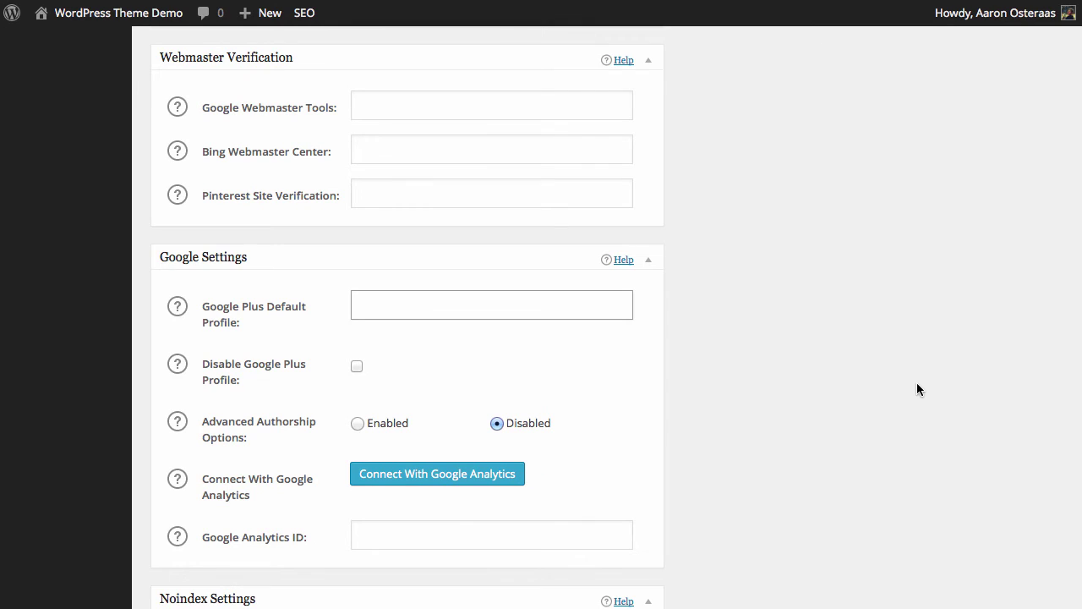
scroll(916, 383, down, 3)
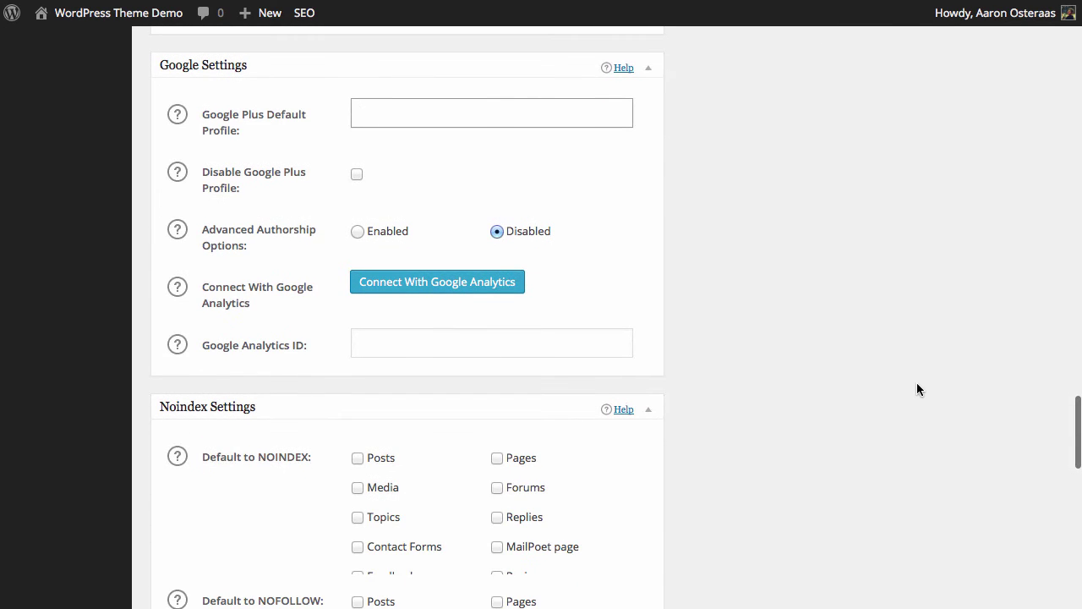
click(916, 389)
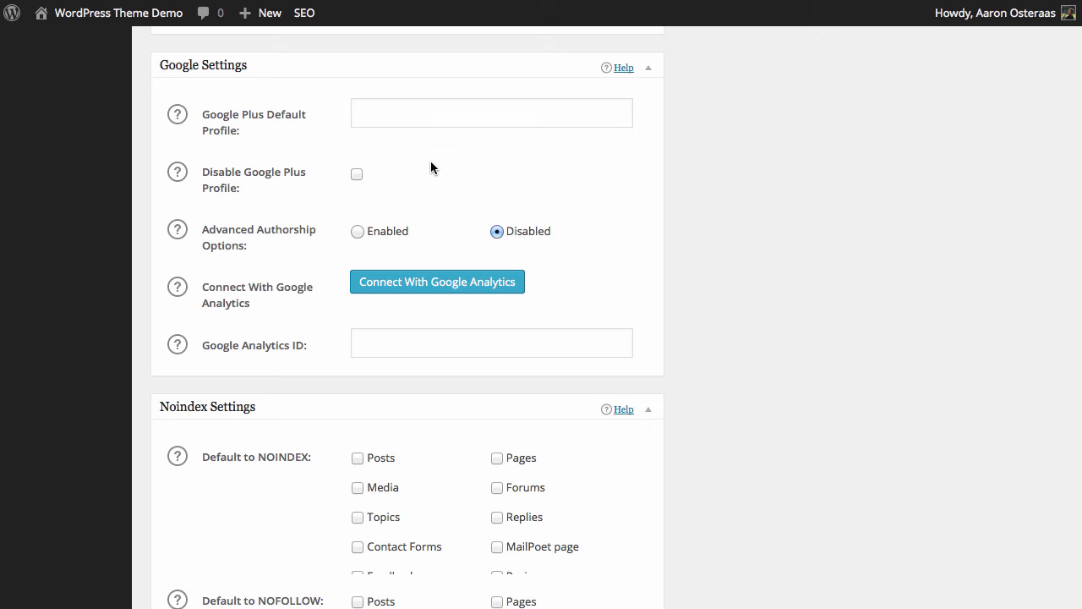
click(362, 114)
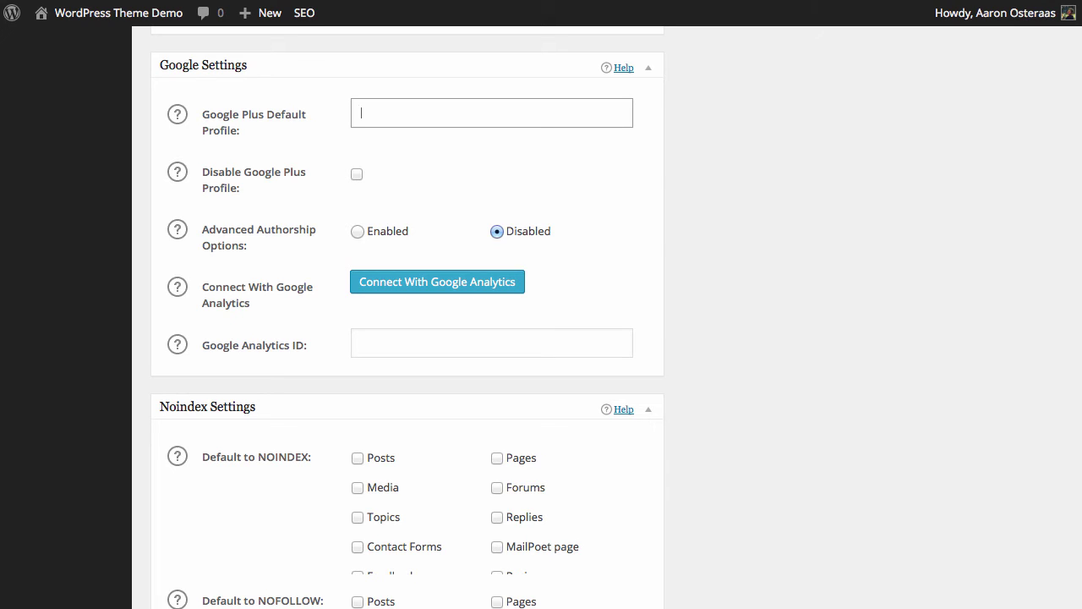
text(http://google.com/+/)
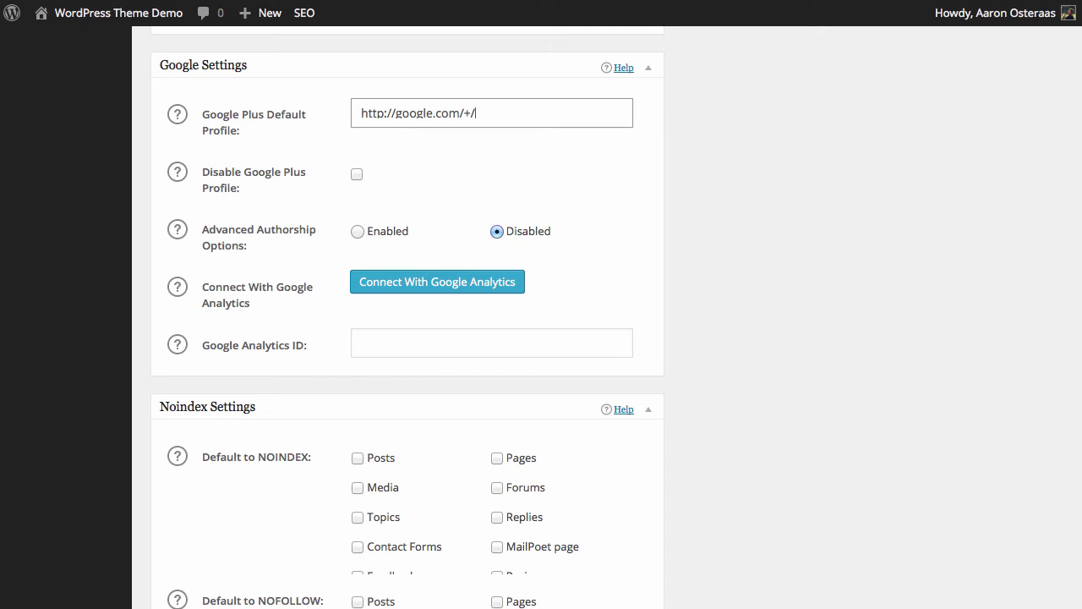
text(WpkbWPKBdotcom)
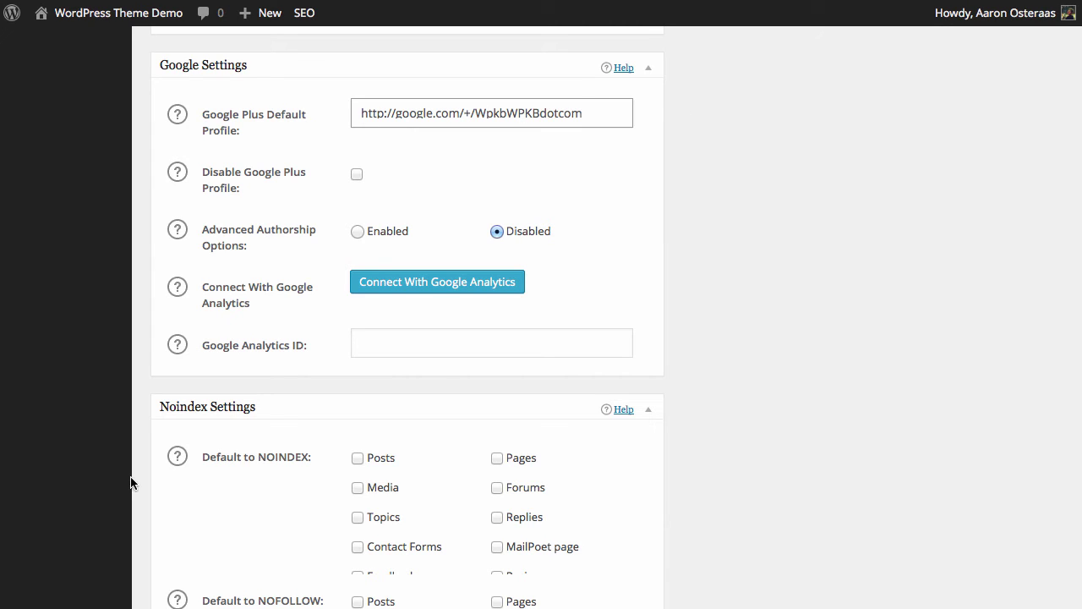
click(356, 176)
click(356, 176)
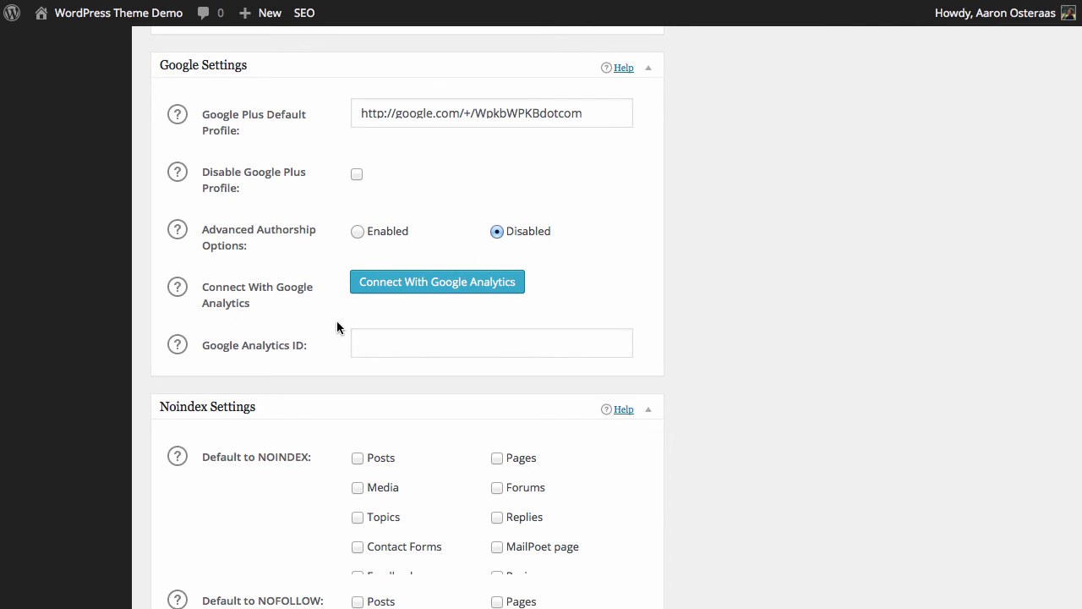
Enable Advanced Authorship Options and display Google authorship on Posts, Pages and Media.
click(357, 230)
scroll(786, 321, down, 2)
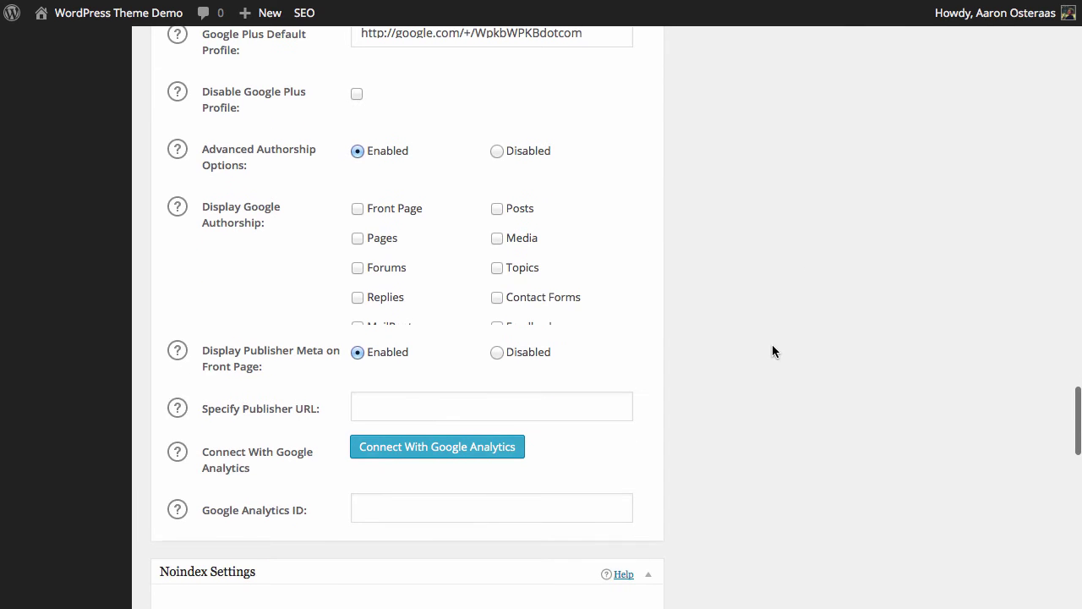
scroll(714, 242, up, 2)
scroll(437, 299, down, 1)
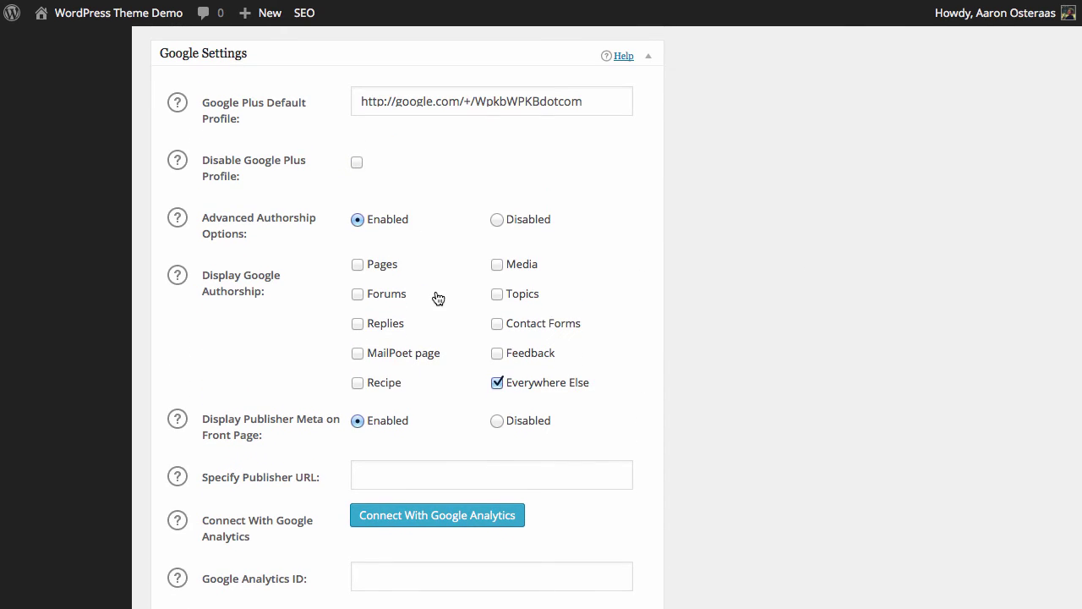
scroll(430, 377, up, 1)
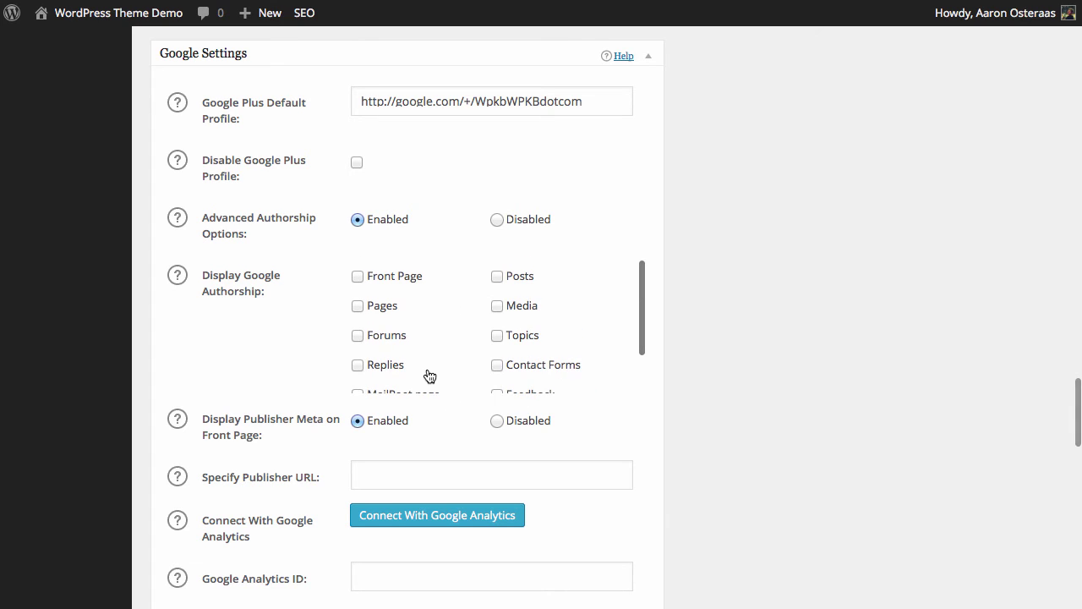
click(509, 284)
click(373, 309)
click(498, 307)
scroll(198, 391, down, 1)
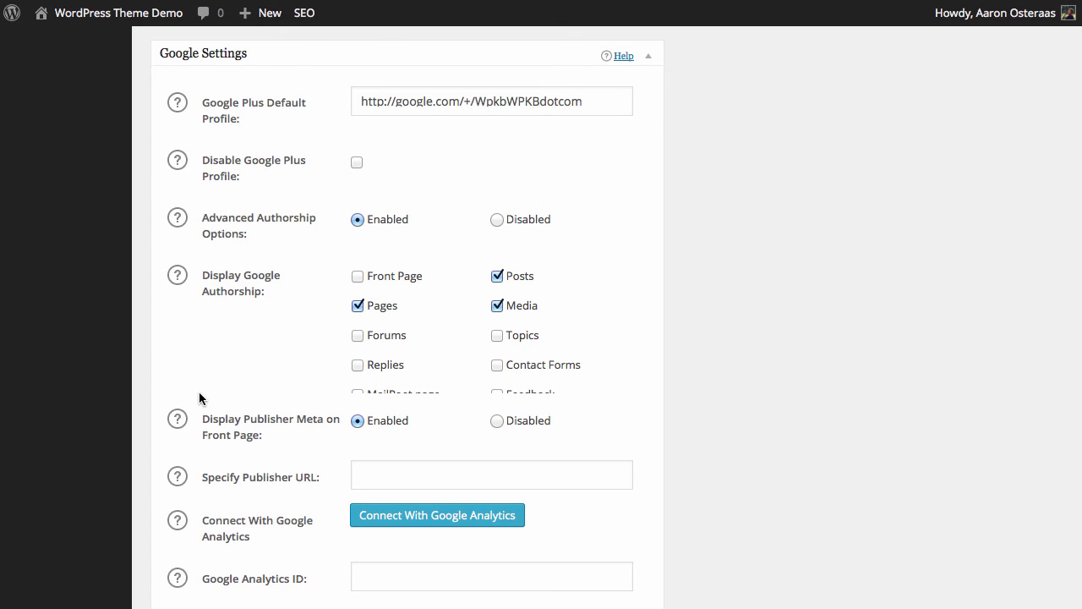
Review the publisher URL, Google Analytics connection and Google Analytics ID options in Google Settings.
scroll(199, 397, down, 3)
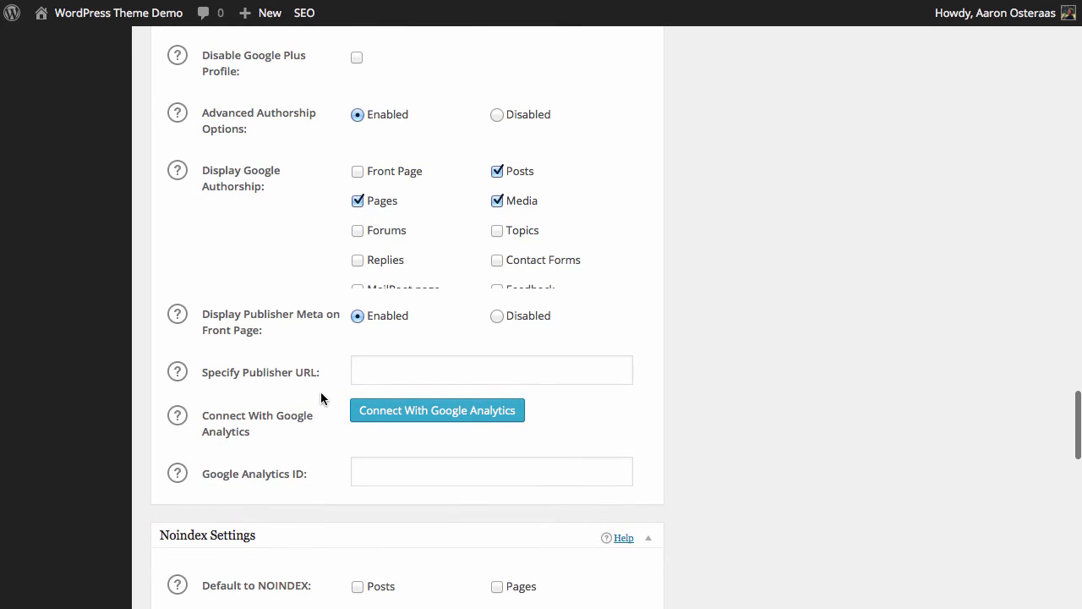
click(358, 371)
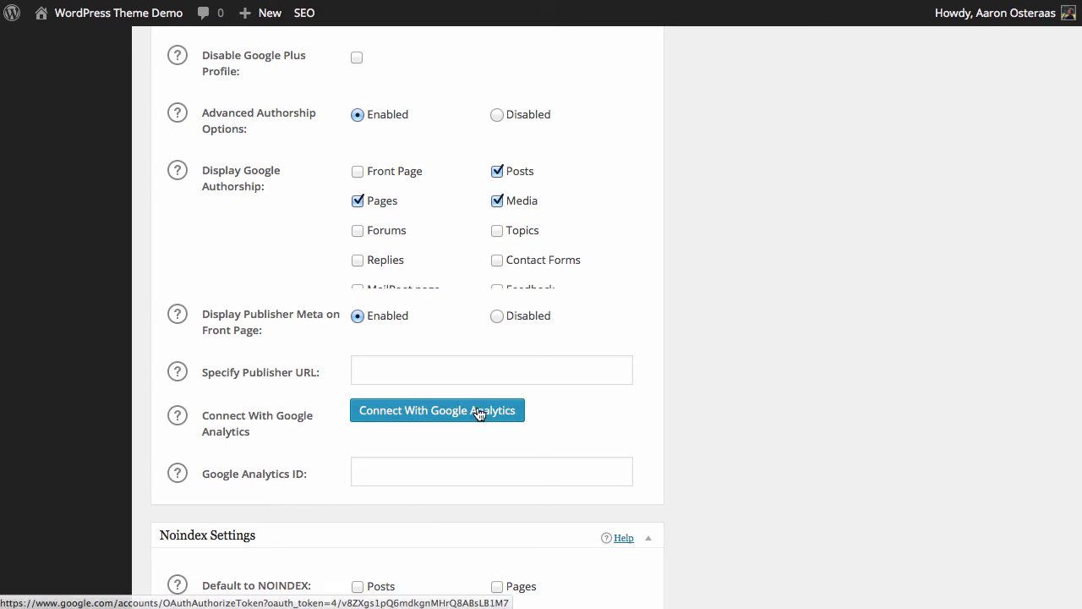
click(366, 479)
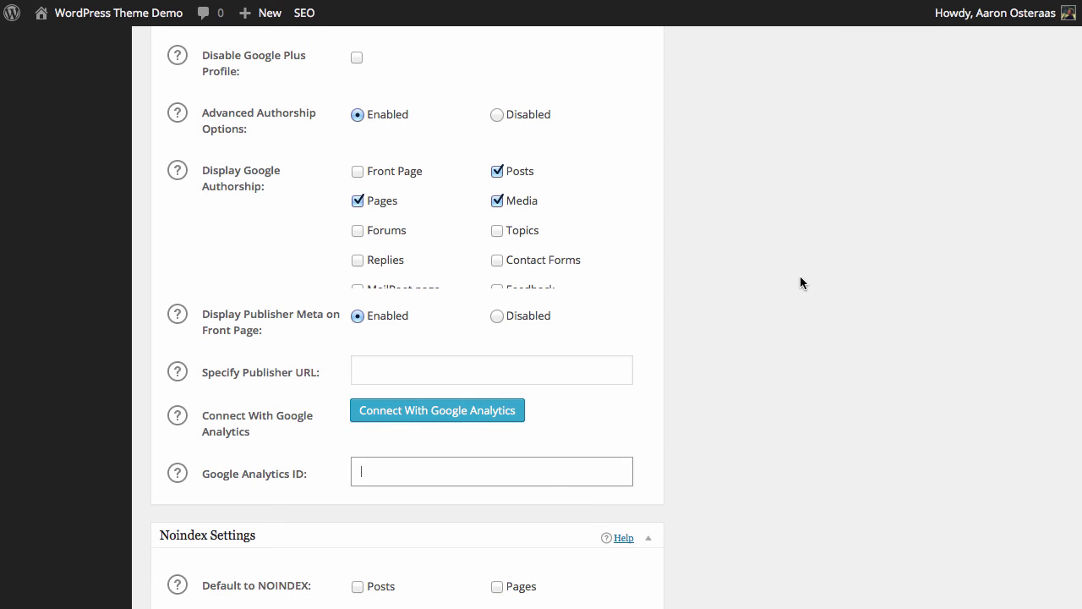
In Noindex Settings, turn off noindex for Categories and turn on noindex for Tag Archives.
scroll(801, 279, down, 3)
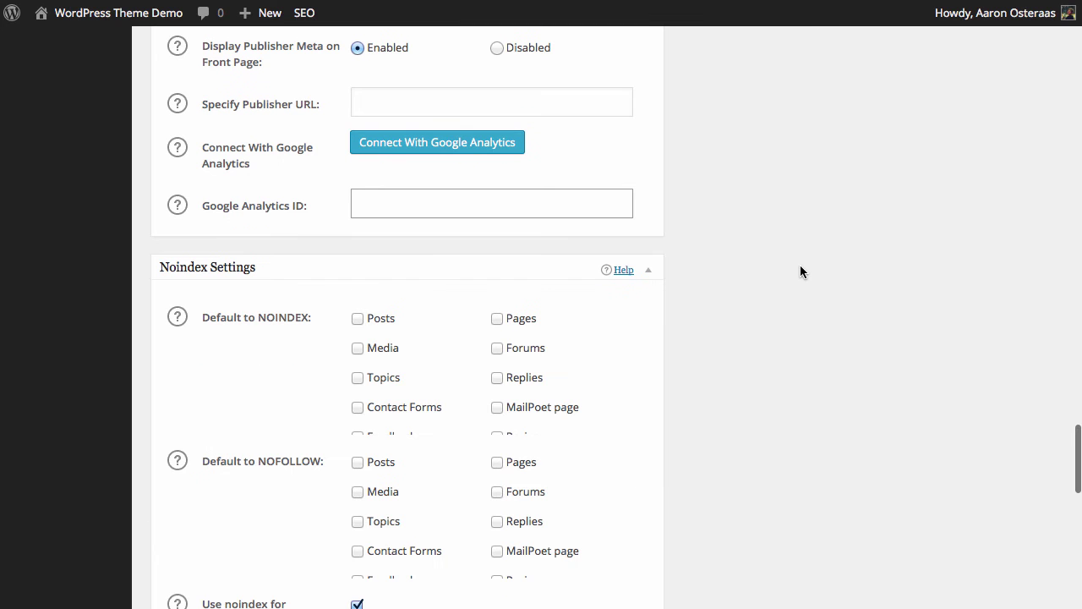
scroll(800, 266, down, 3)
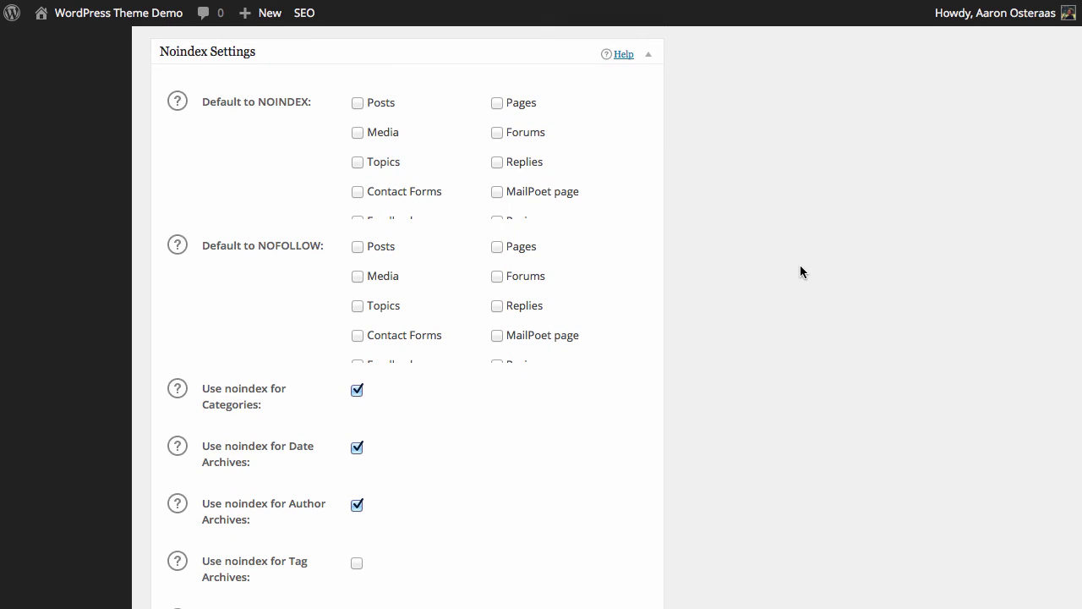
scroll(483, 152, down, 1)
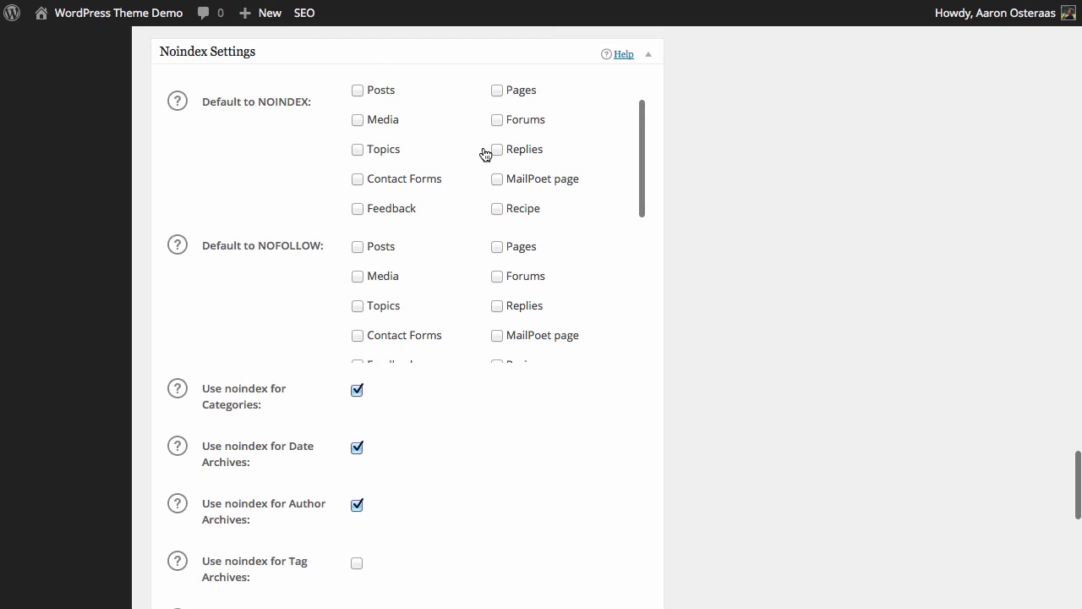
scroll(395, 167, up, 1)
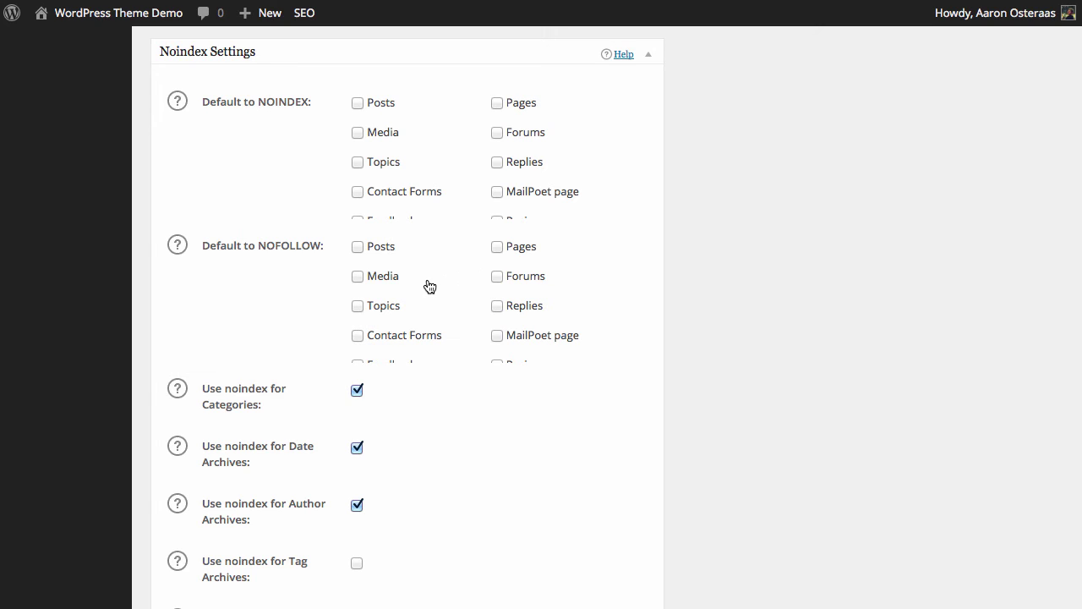
scroll(378, 300, down, 1)
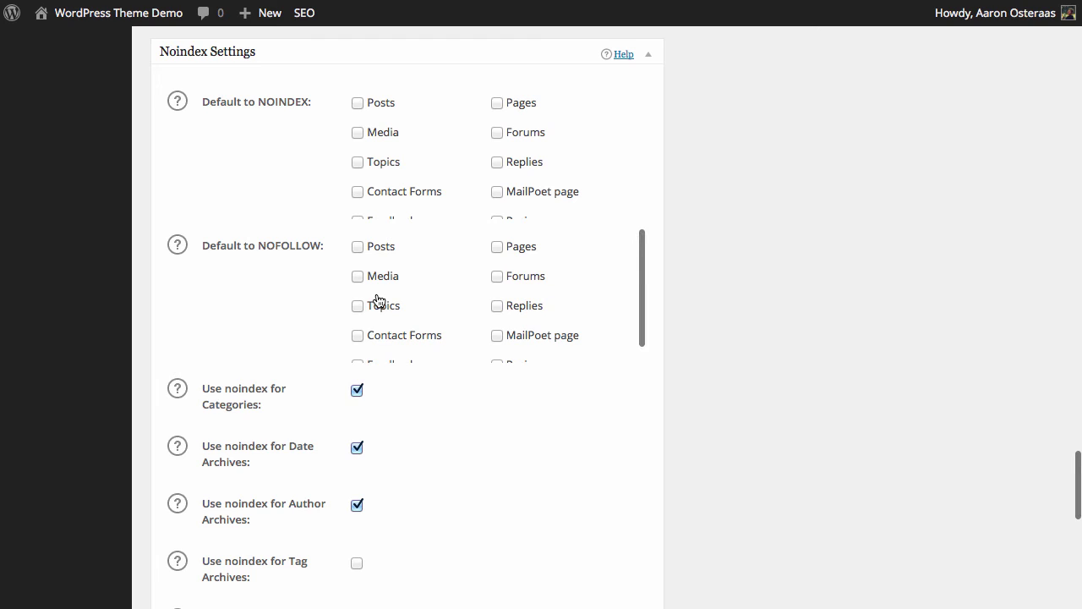
scroll(378, 301, down, 1)
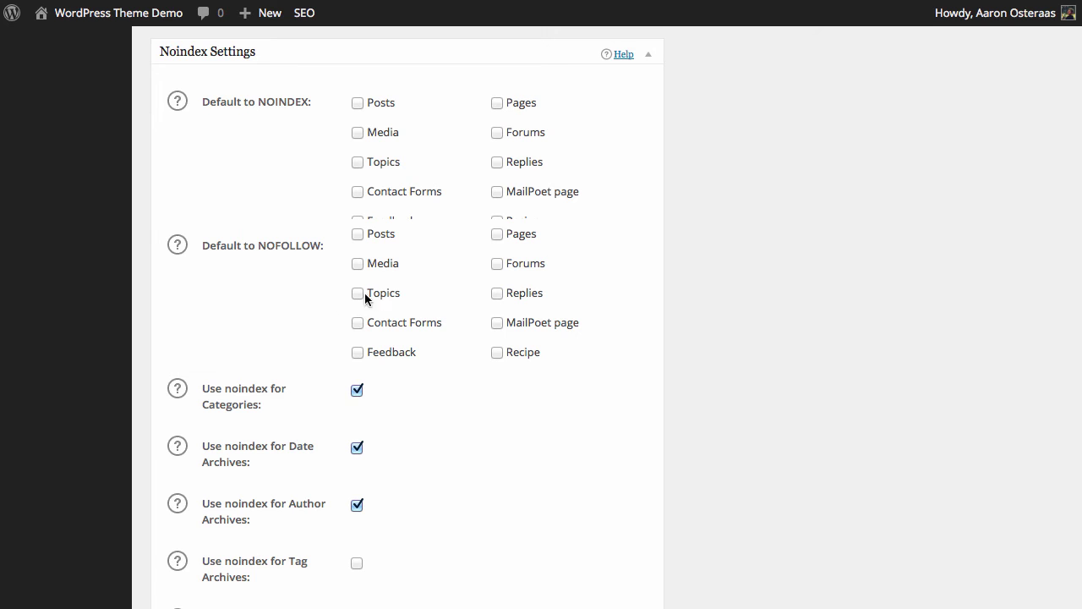
scroll(101, 311, down, 3)
scroll(101, 313, up, 3)
scroll(101, 313, down, 3)
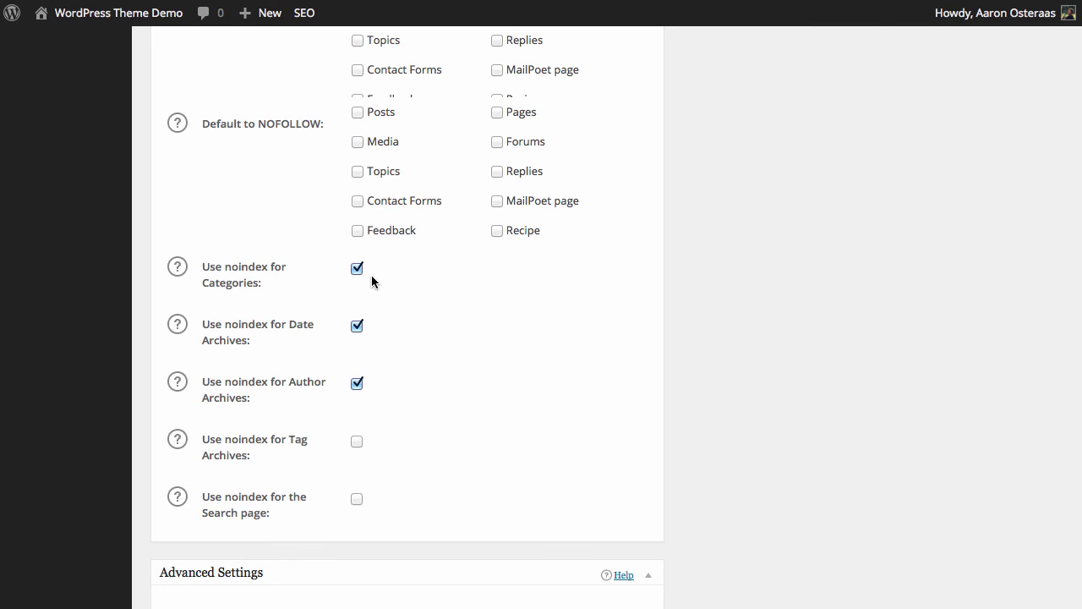
click(358, 270)
click(357, 441)
Enter /contact/ and /other-page/ as the Exclude Pages entries in Advanced Settings.
scroll(426, 464, down, 5)
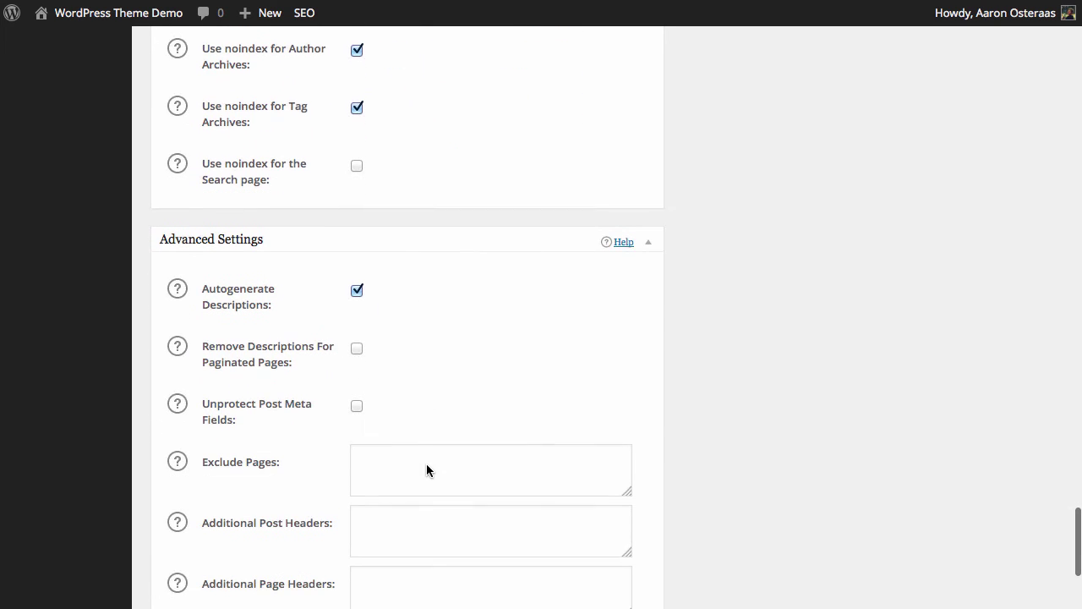
scroll(406, 338, down, 3)
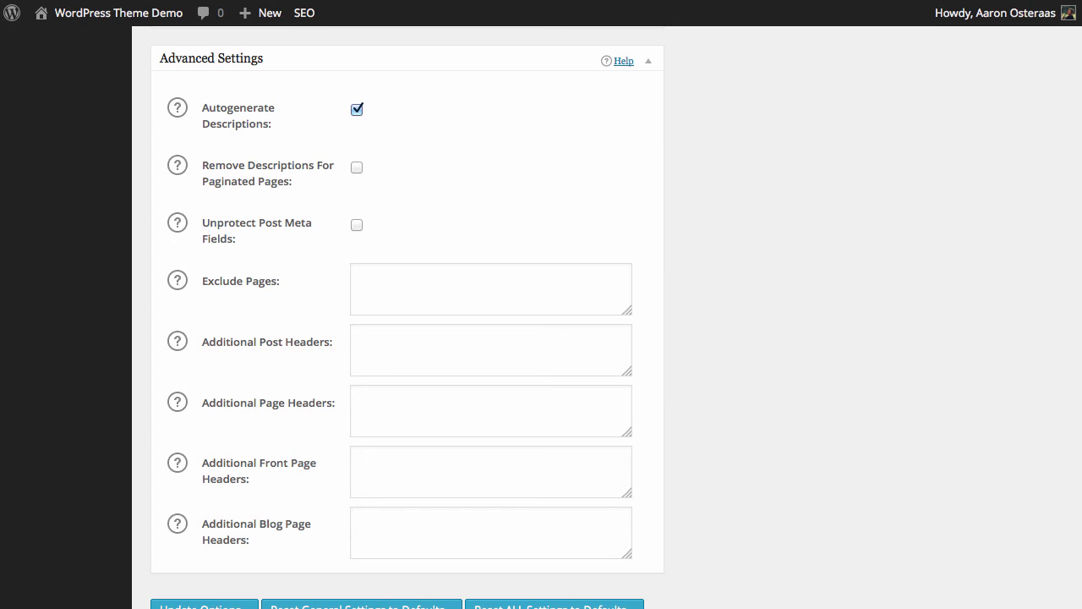
click(361, 283)
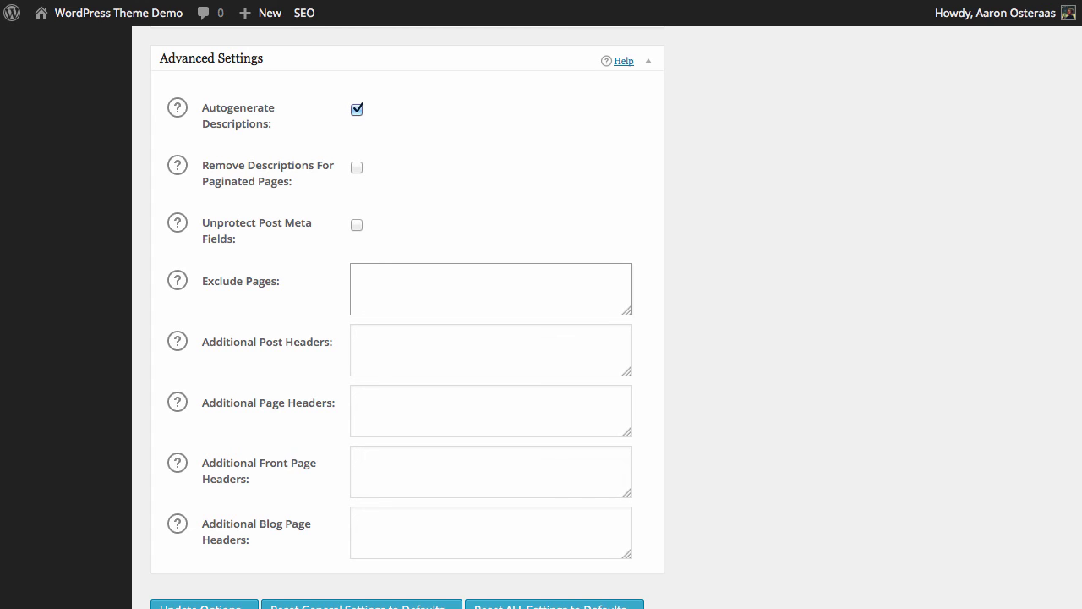
text(/contact/,/abo)
key(BackSpace)
key(BackSpace)
key(BackSpace)
key(BackSpace)
key(BackSpace)
text(,/other-page/,)
Review the additional header fields in Advanced Settings and save the plugin options.
click(171, 343)
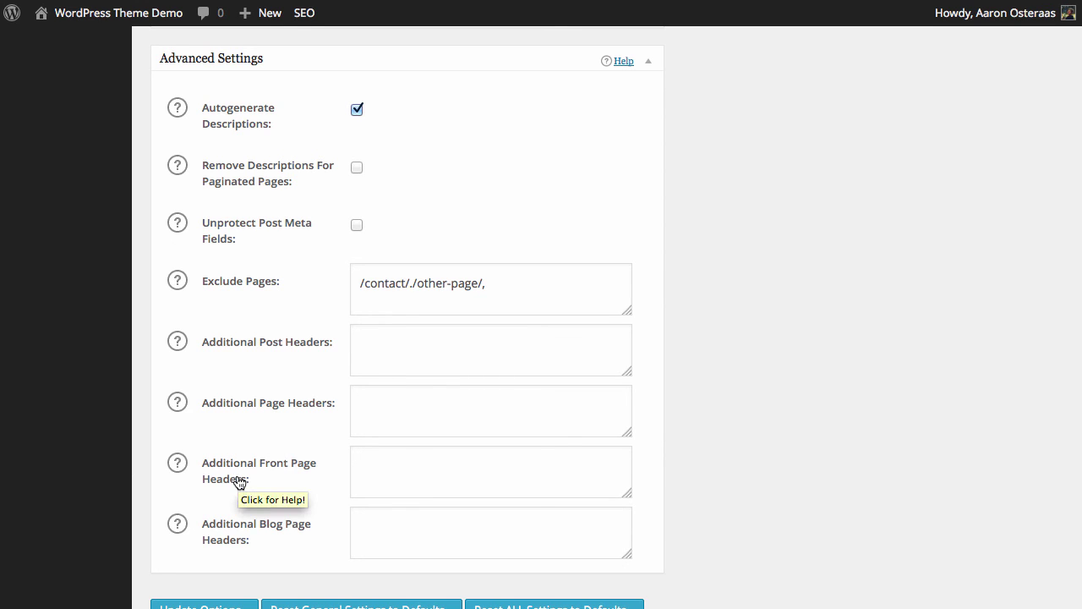
click(380, 470)
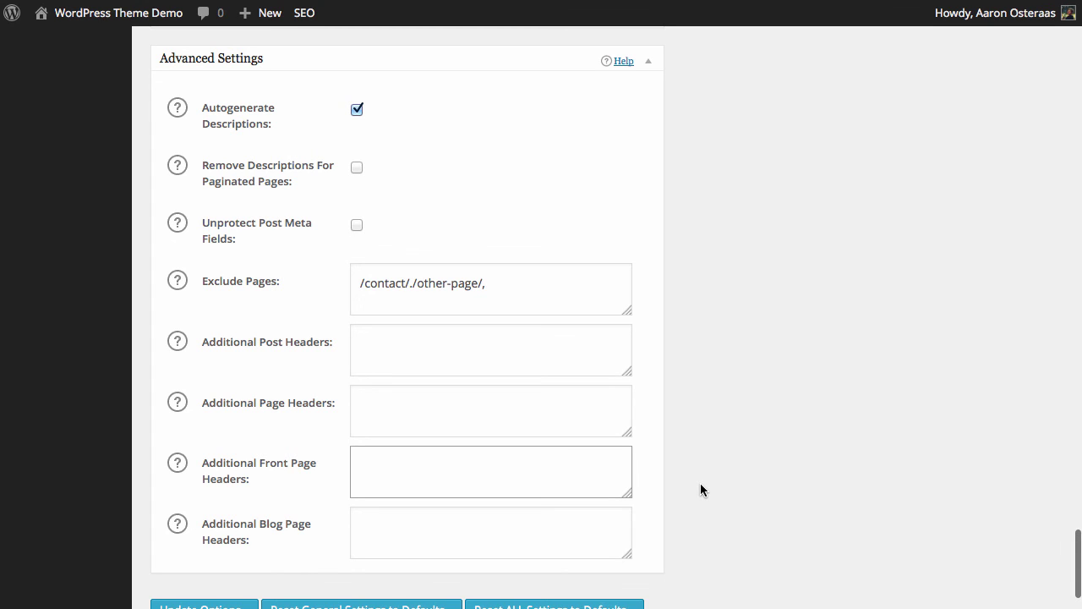
scroll(699, 483, down, 2)
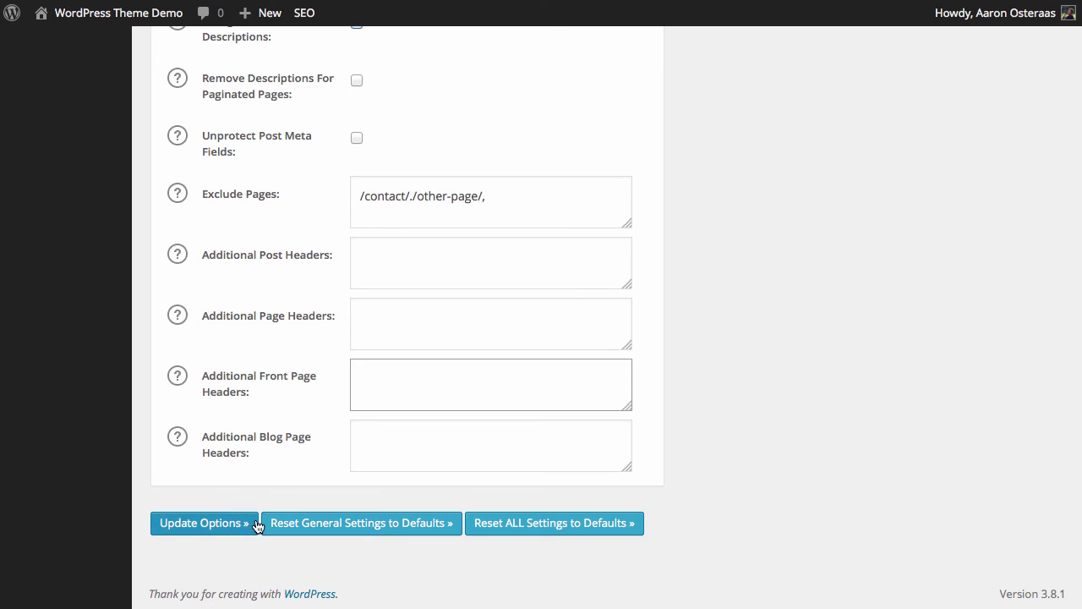
click(234, 532)
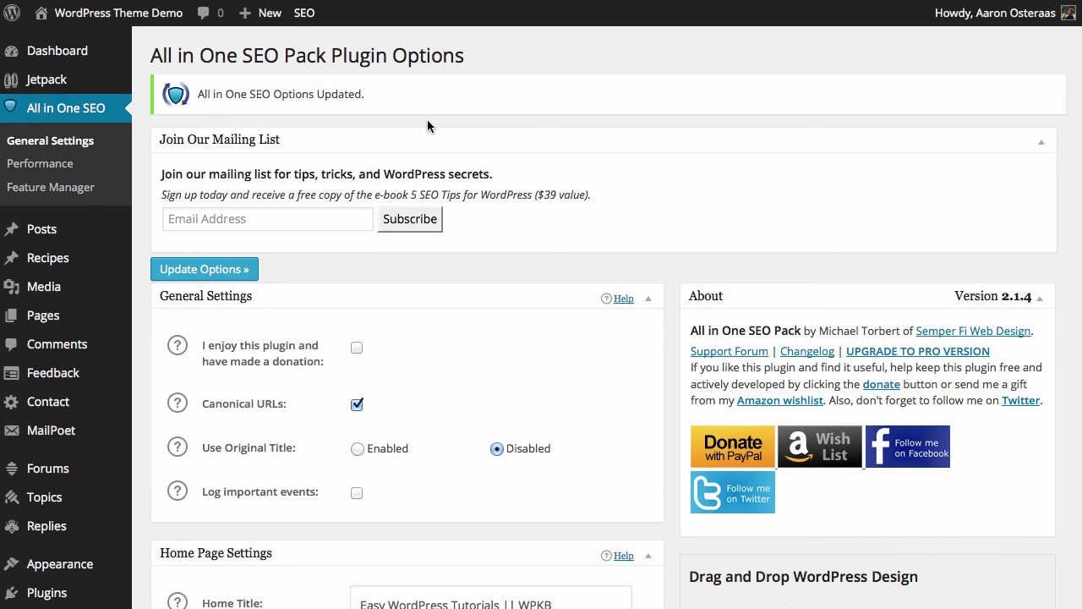
scroll(427, 120, down, 1)
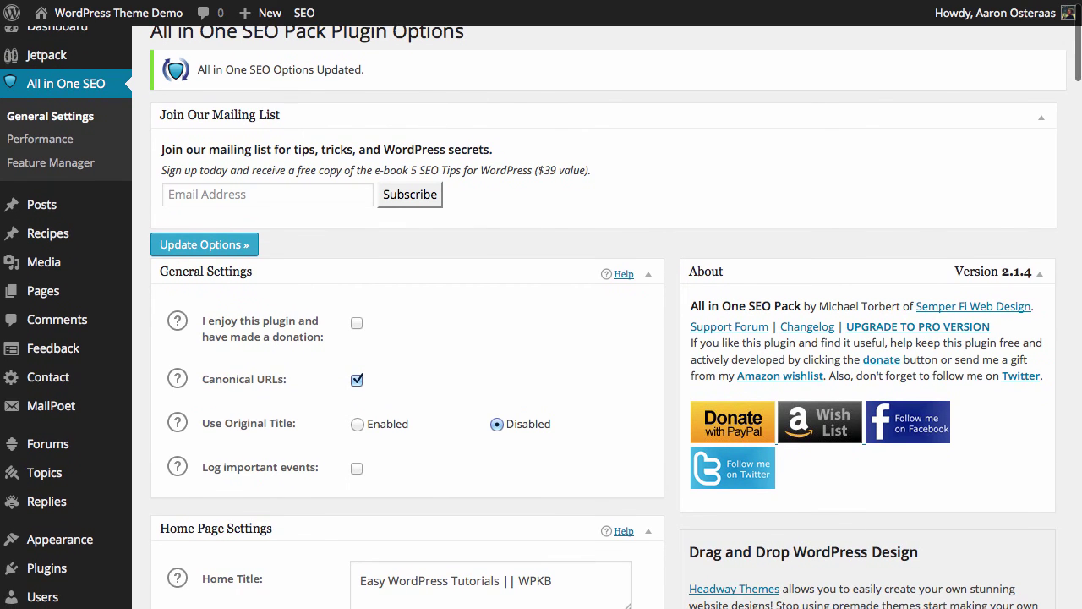
scroll(427, 121, up, 1)
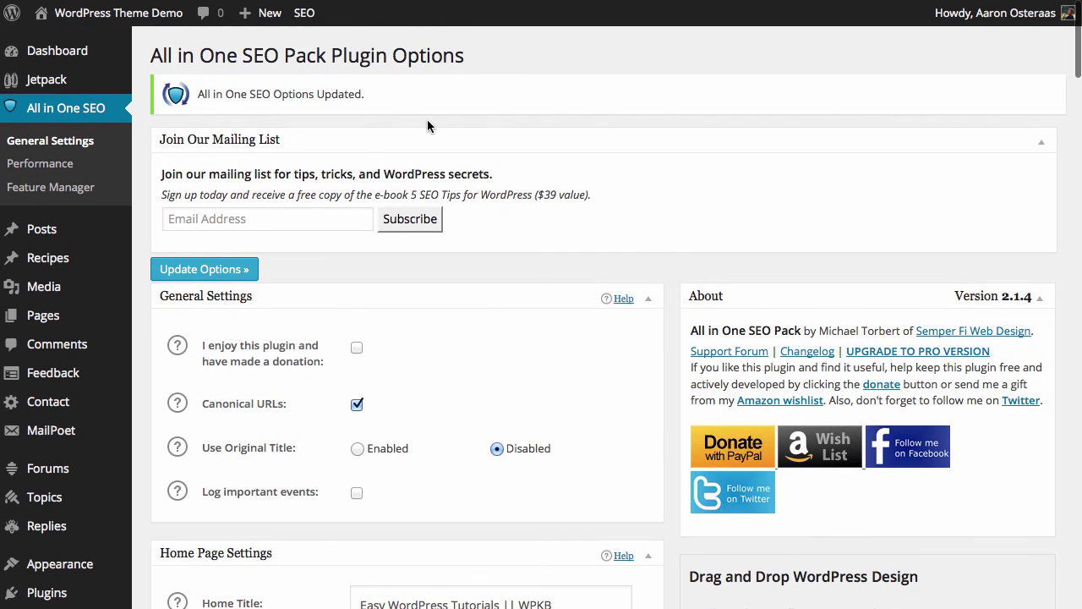